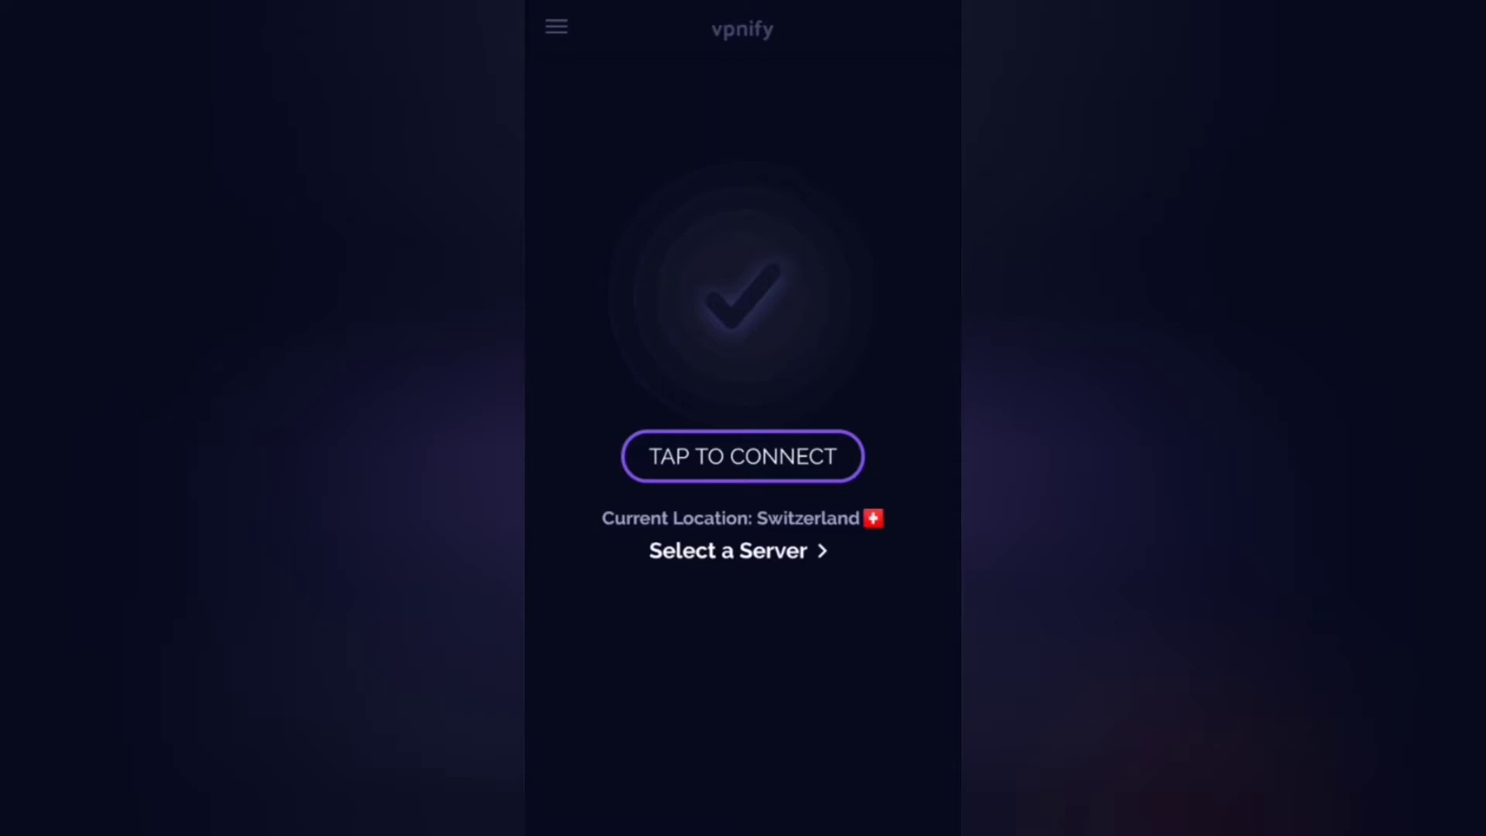
Bring up vpnify's navigation drawer with the top-left hamburger icon.
left_click(813, 716)
left_click(557, 26)
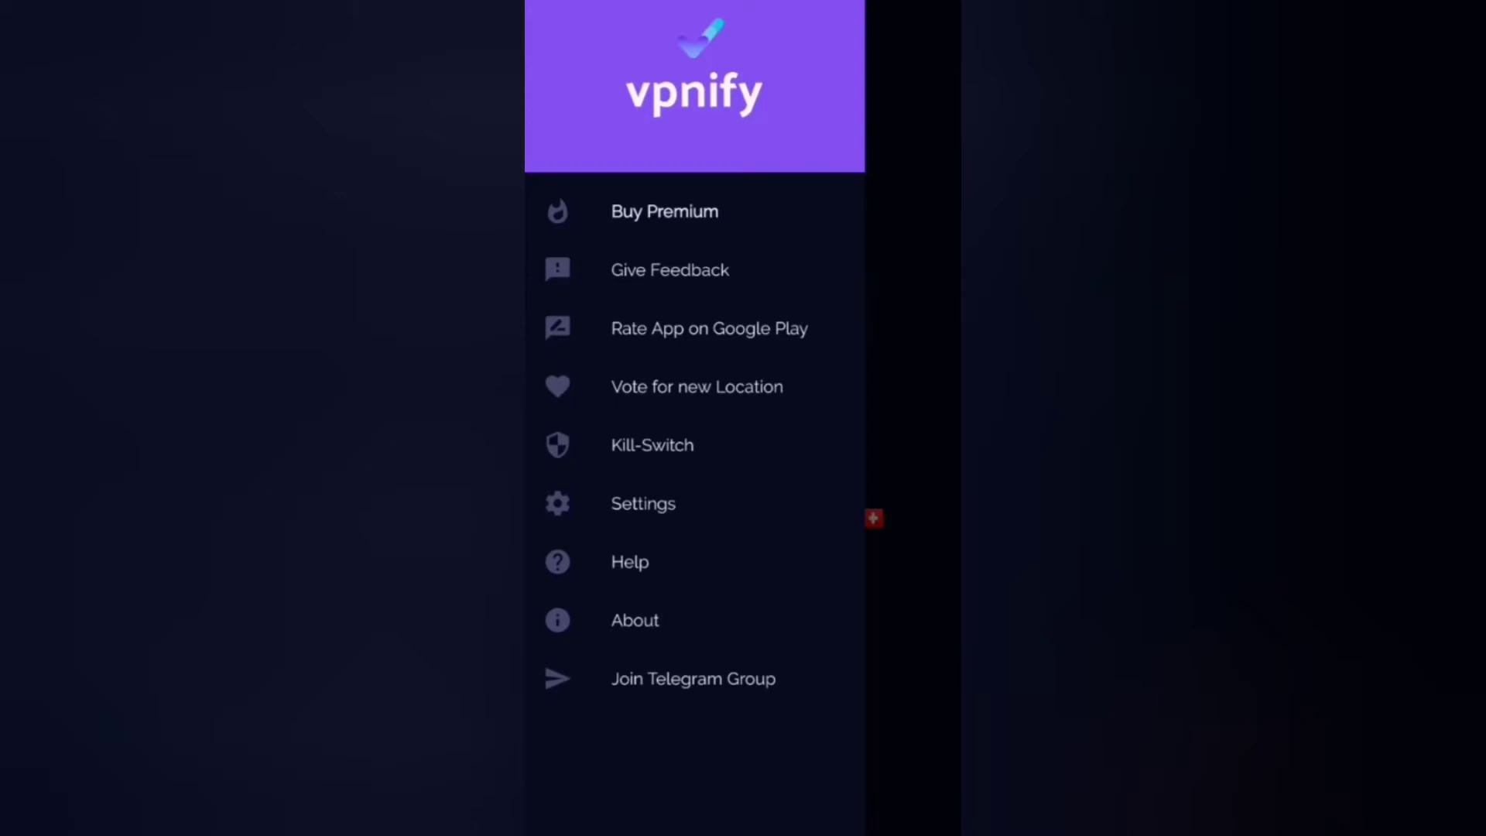
Scroll through the side menu and choose Settings.
left_click_drag(707, 418, 837, 487)
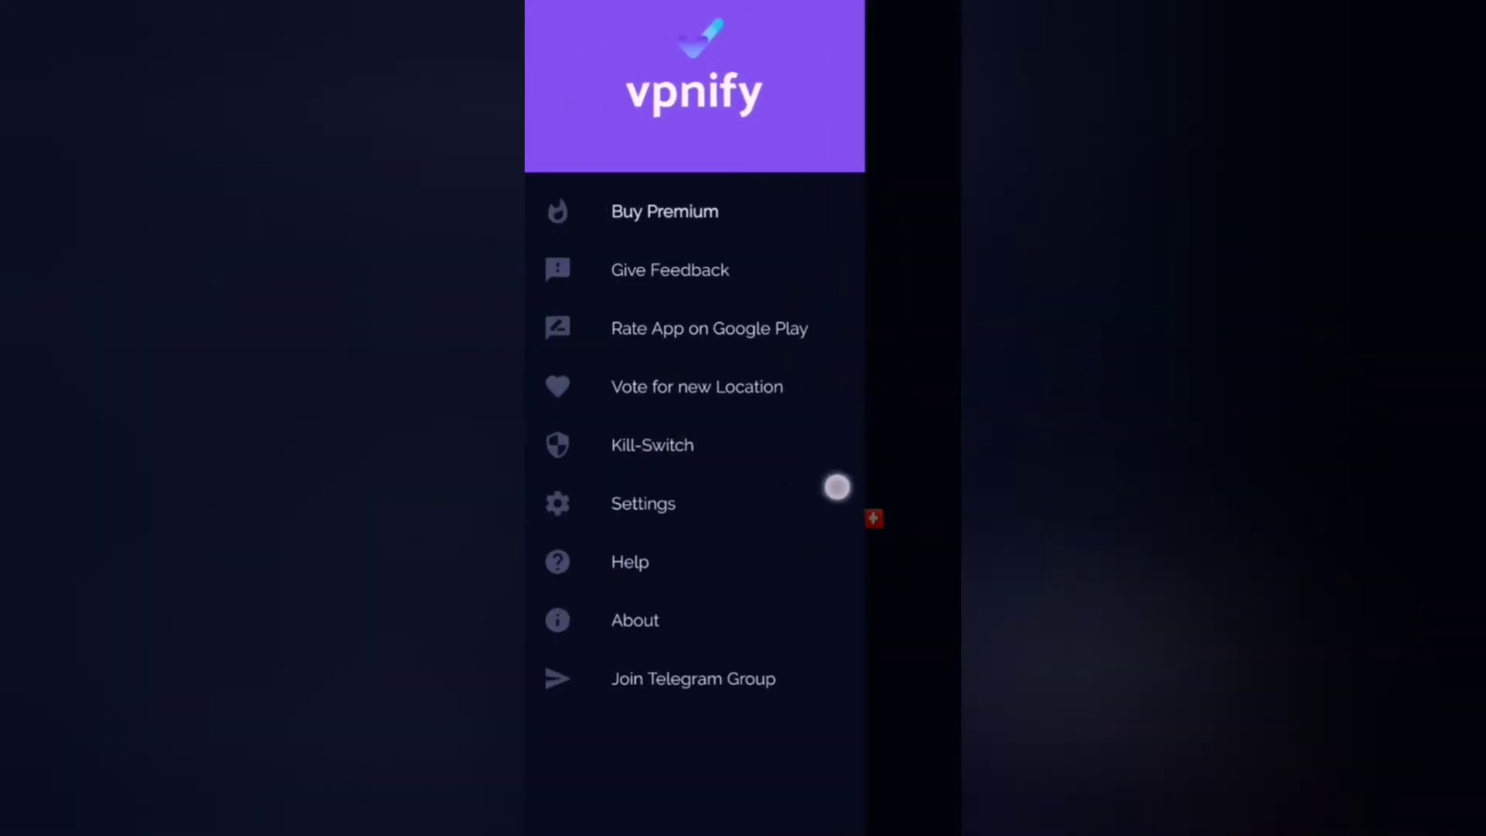
left_click_drag(837, 486, 922, 504)
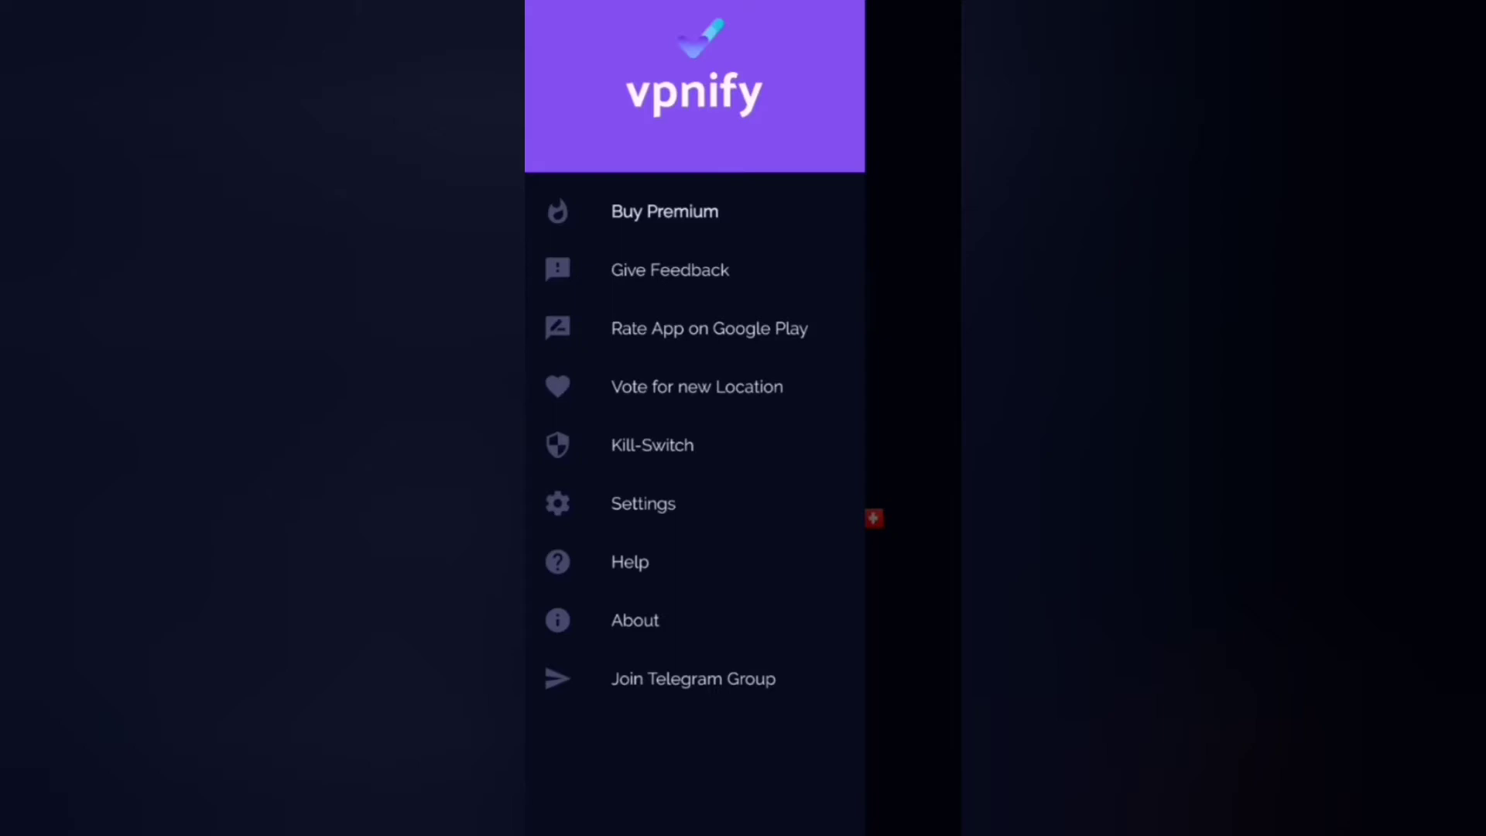
left_click_drag(796, 458, 905, 601)
left_click(725, 501)
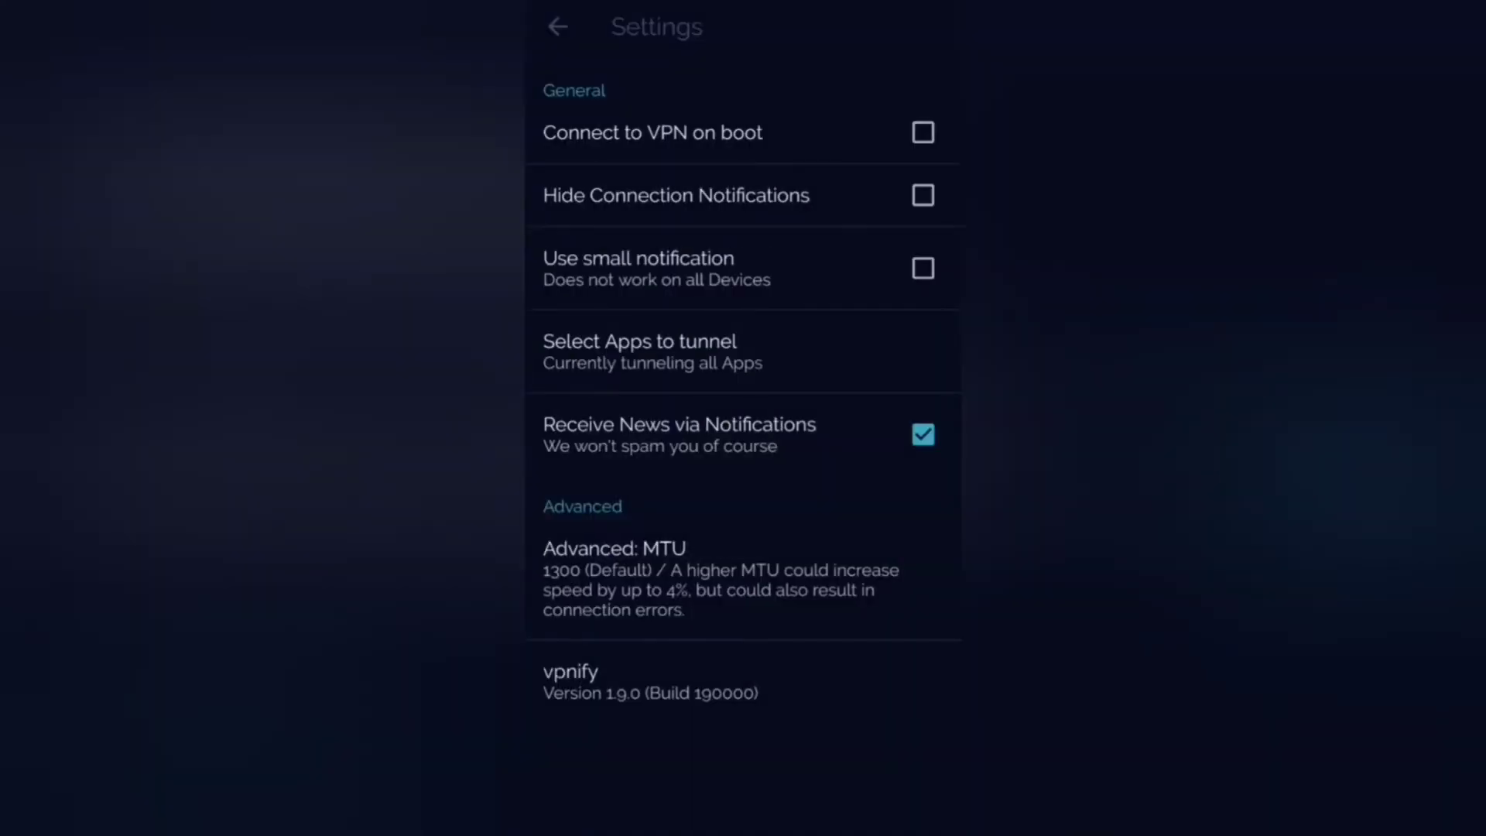
Open 'Select Apps to tunnel', which is still set to All Apps.
mouse_move(847, 126)
left_mouse_down()
mouse_move(807, 150)
mouse_move(918, 127)
left_mouse_up()
left_click(791, 361)
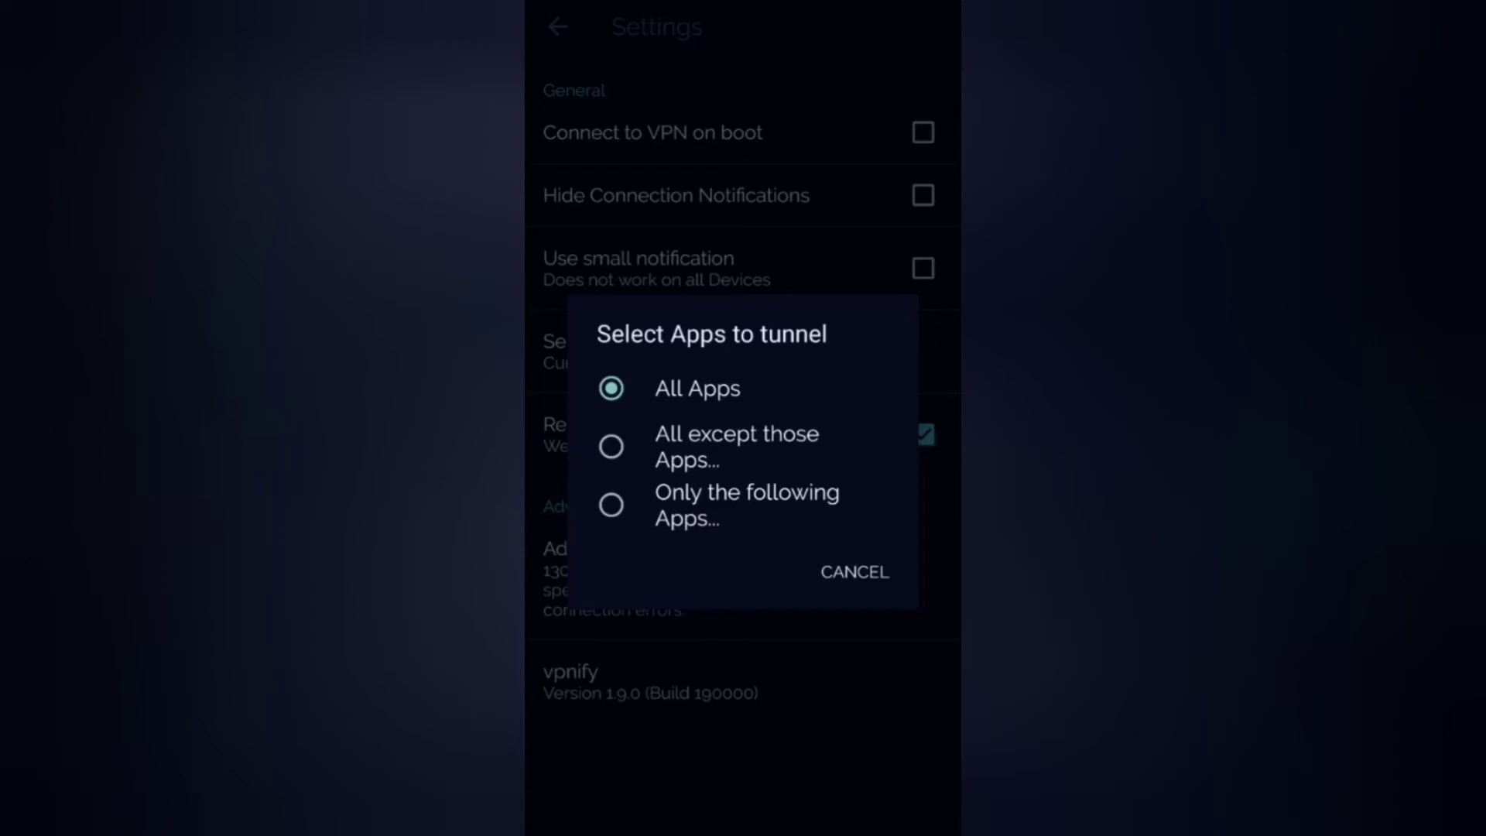
Dismiss the tunnelling dialog unchanged, exit Settings, and open the Privacy Apps folder.
key("Escape")
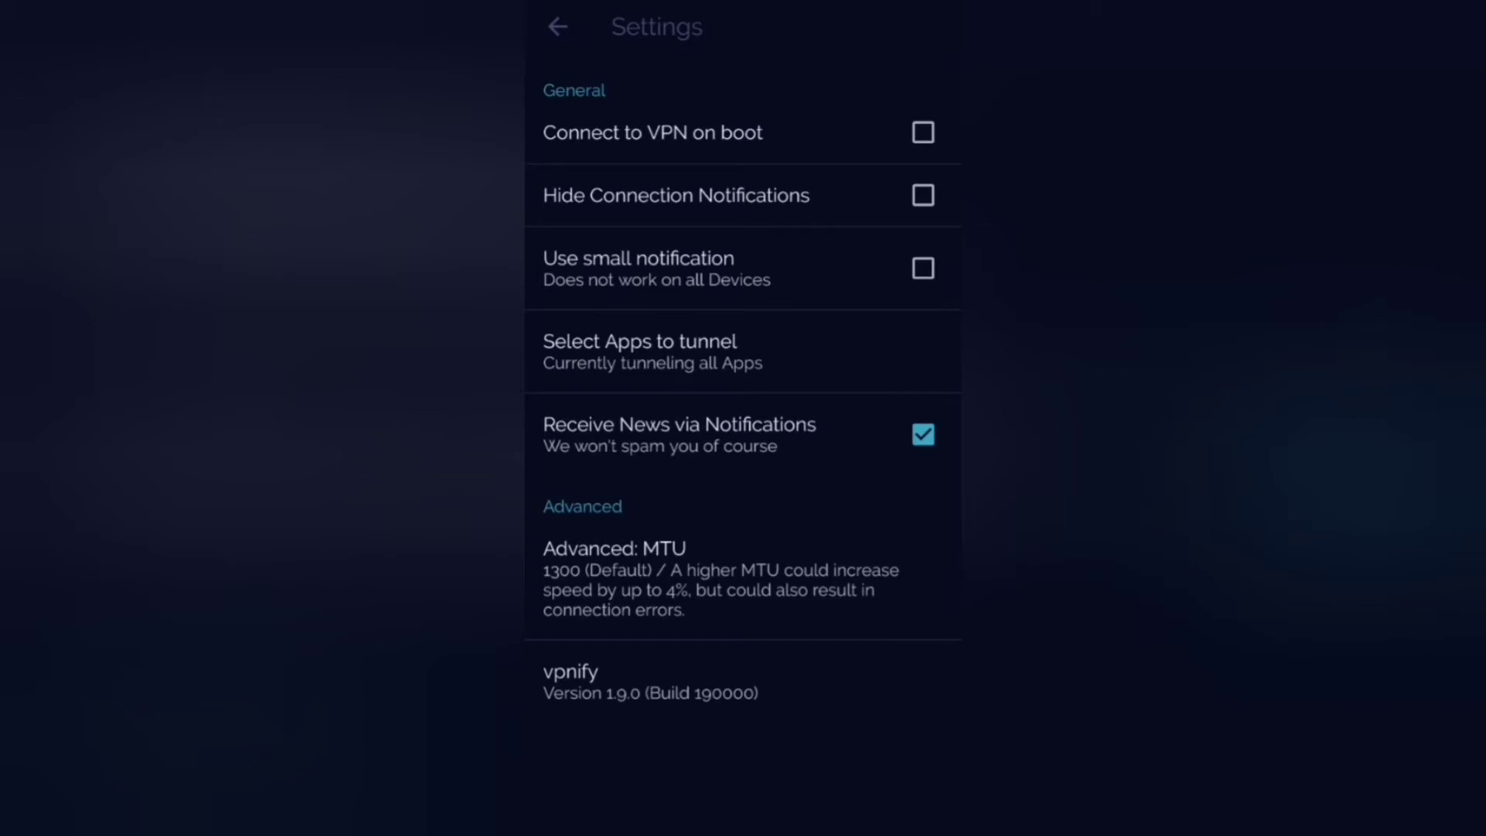
left_click(721, 681)
left_click_drag(957, 604, 859, 606)
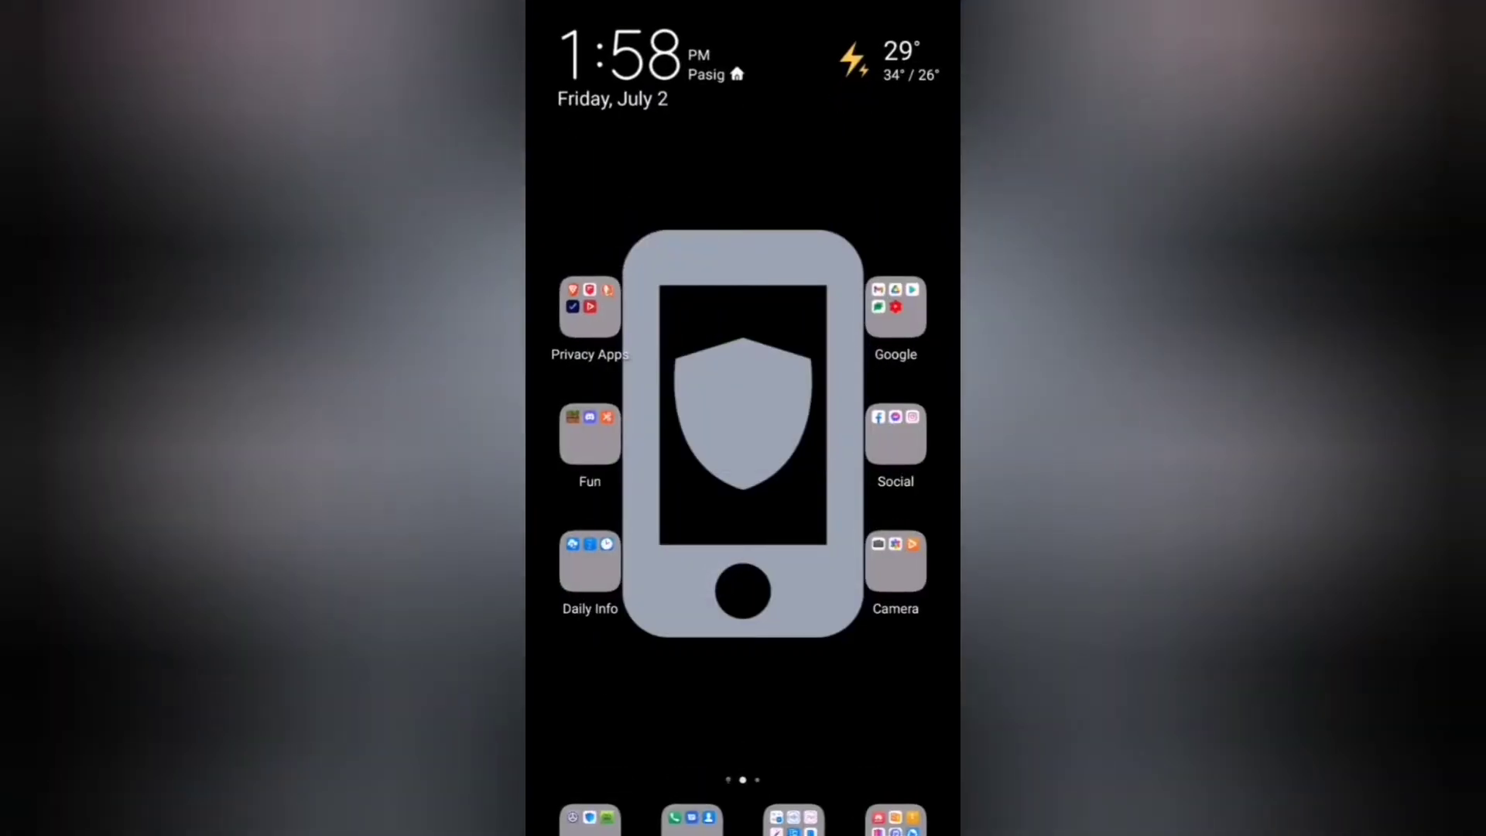
left_click(623, 315)
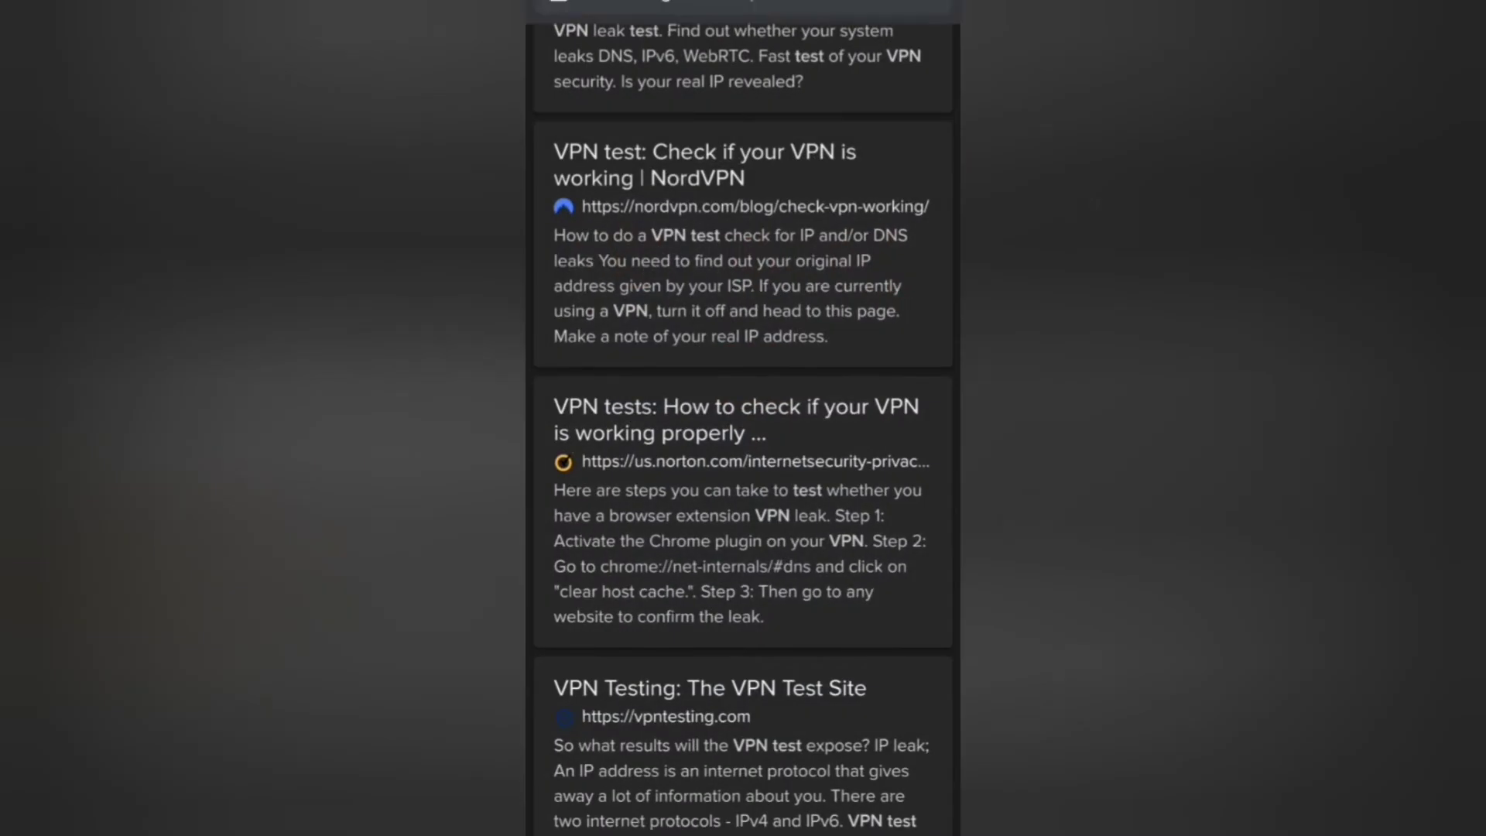
scroll(743, 419, "up", 3)
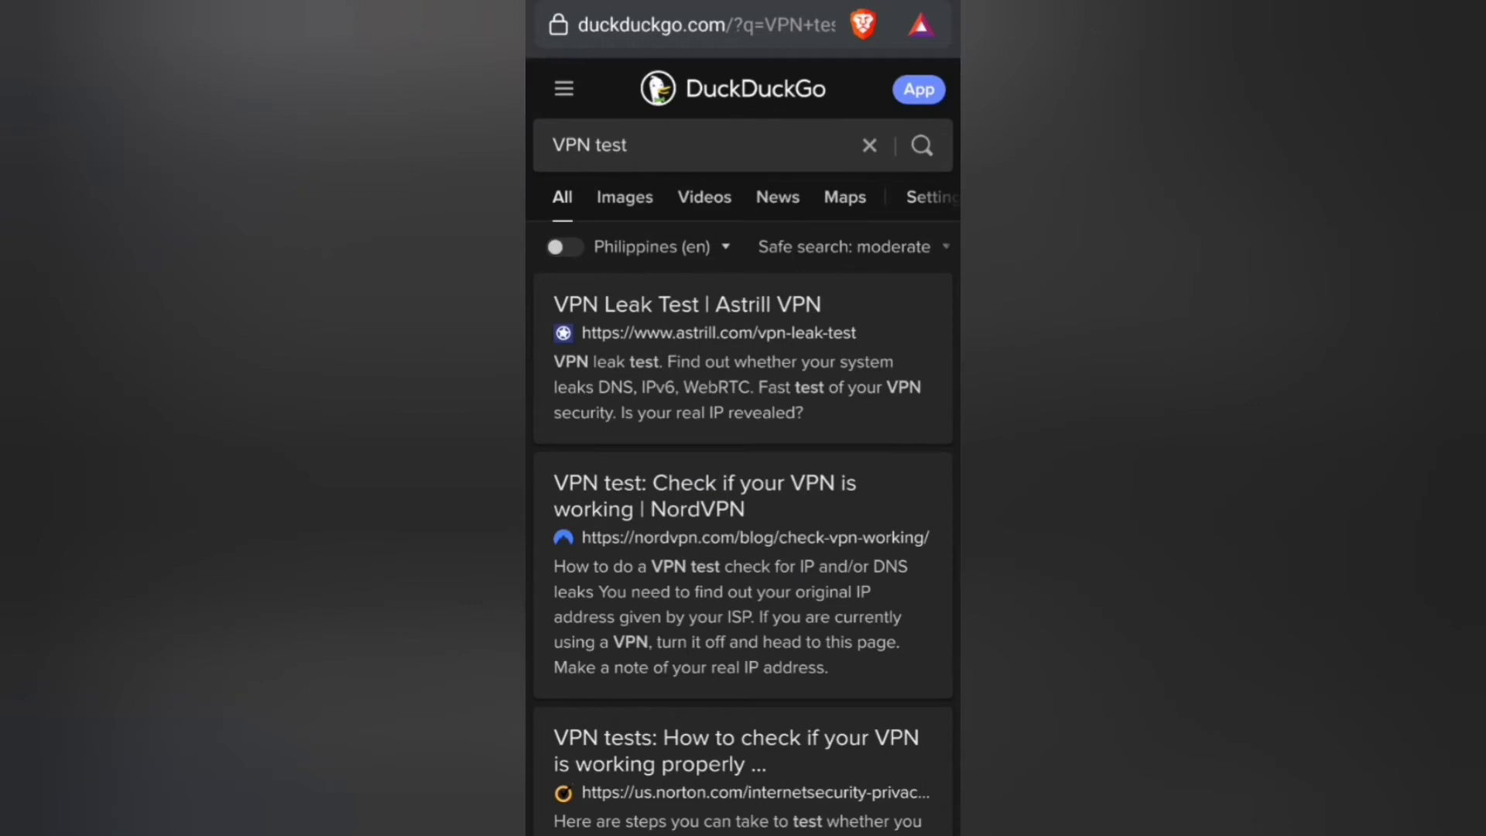
scroll(818, 403, "down", 2)
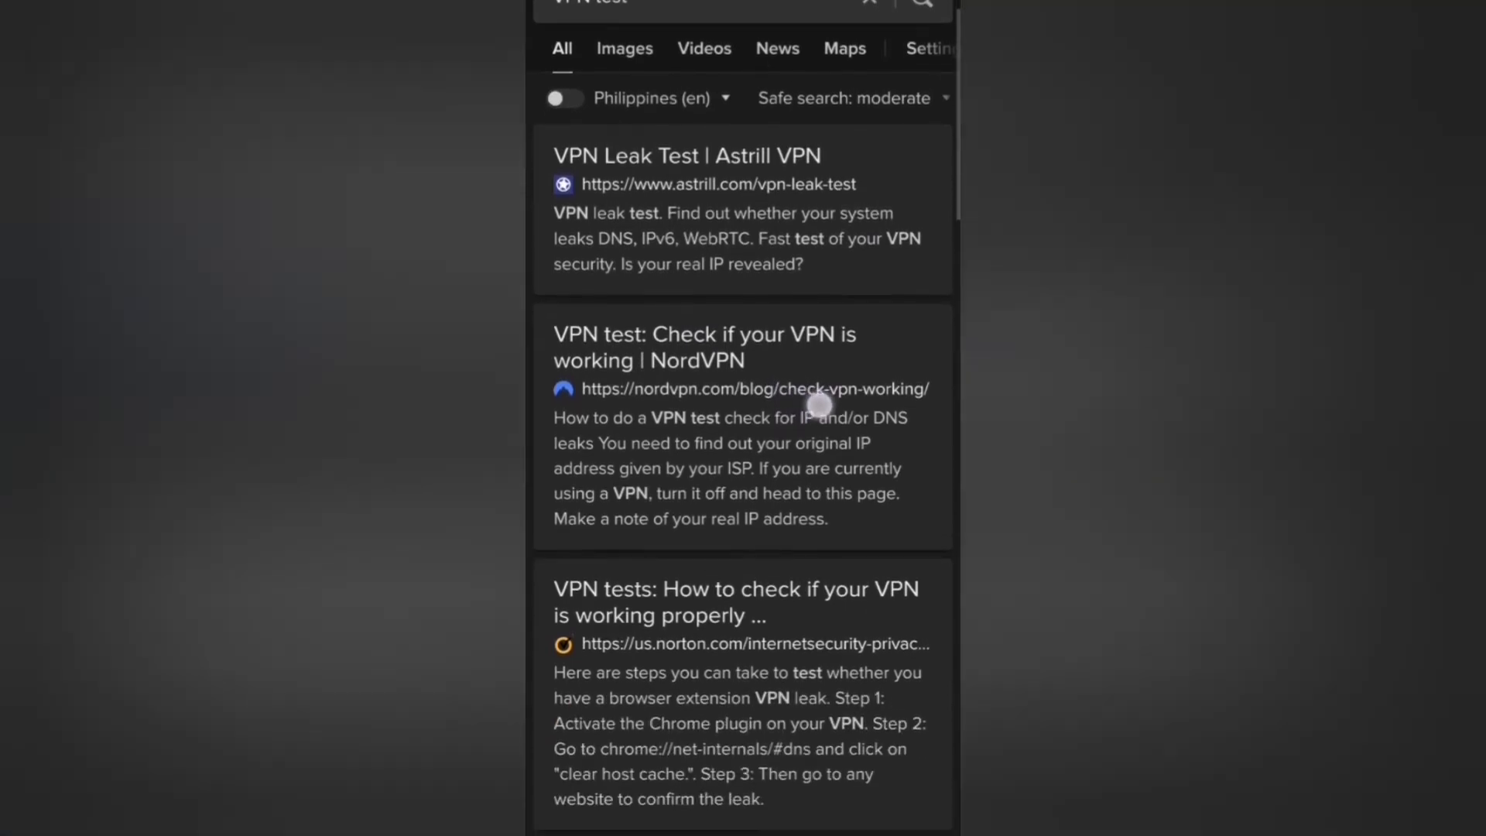
scroll(818, 403, "down", 1)
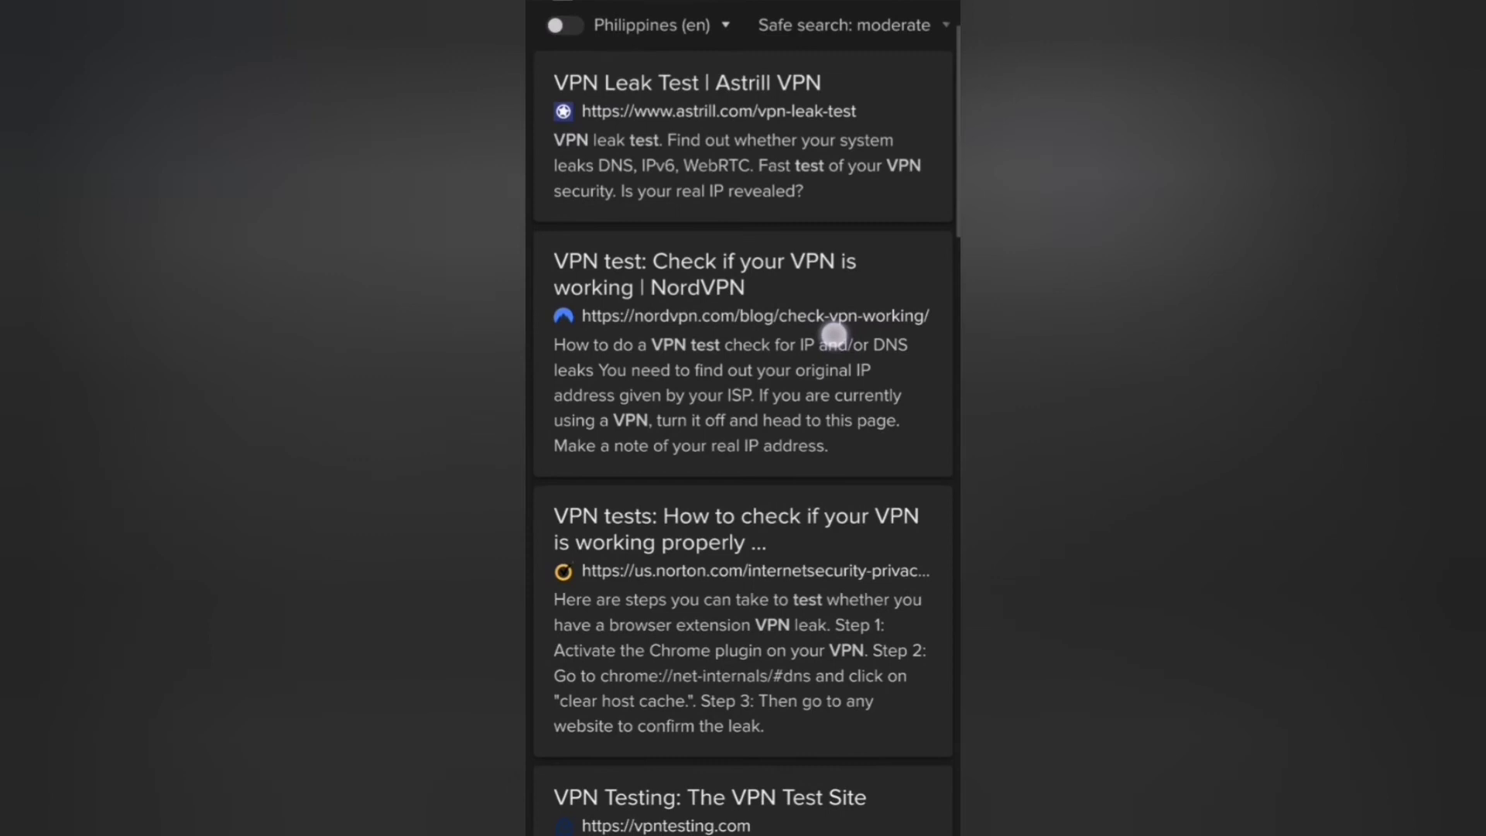
scroll(834, 336, "down", 1)
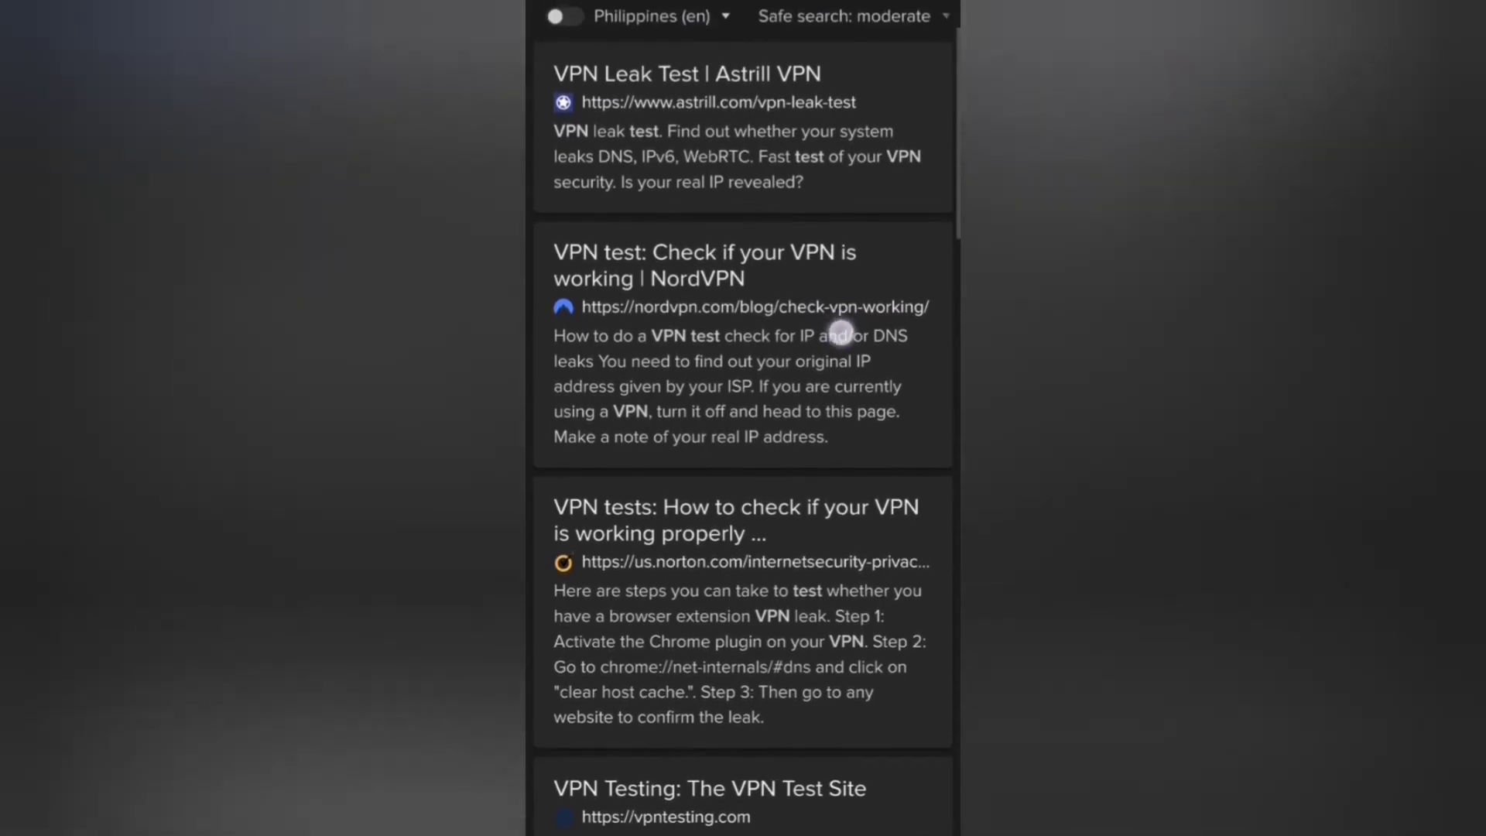
scroll(838, 335, "up", 1)
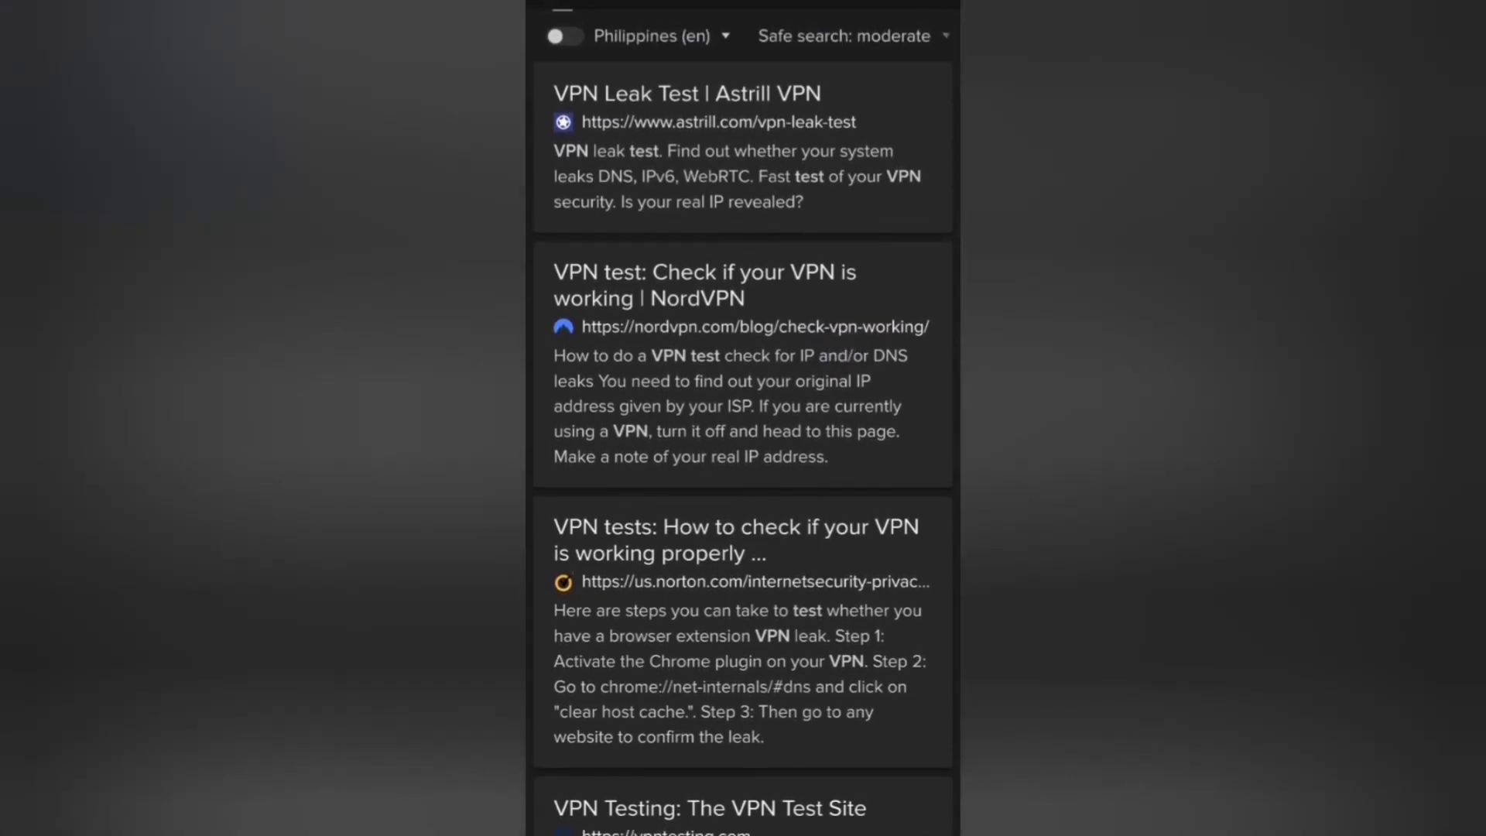
Open the 'VPN Leak Test | Astrill VPN' search result.
left_click(813, 107)
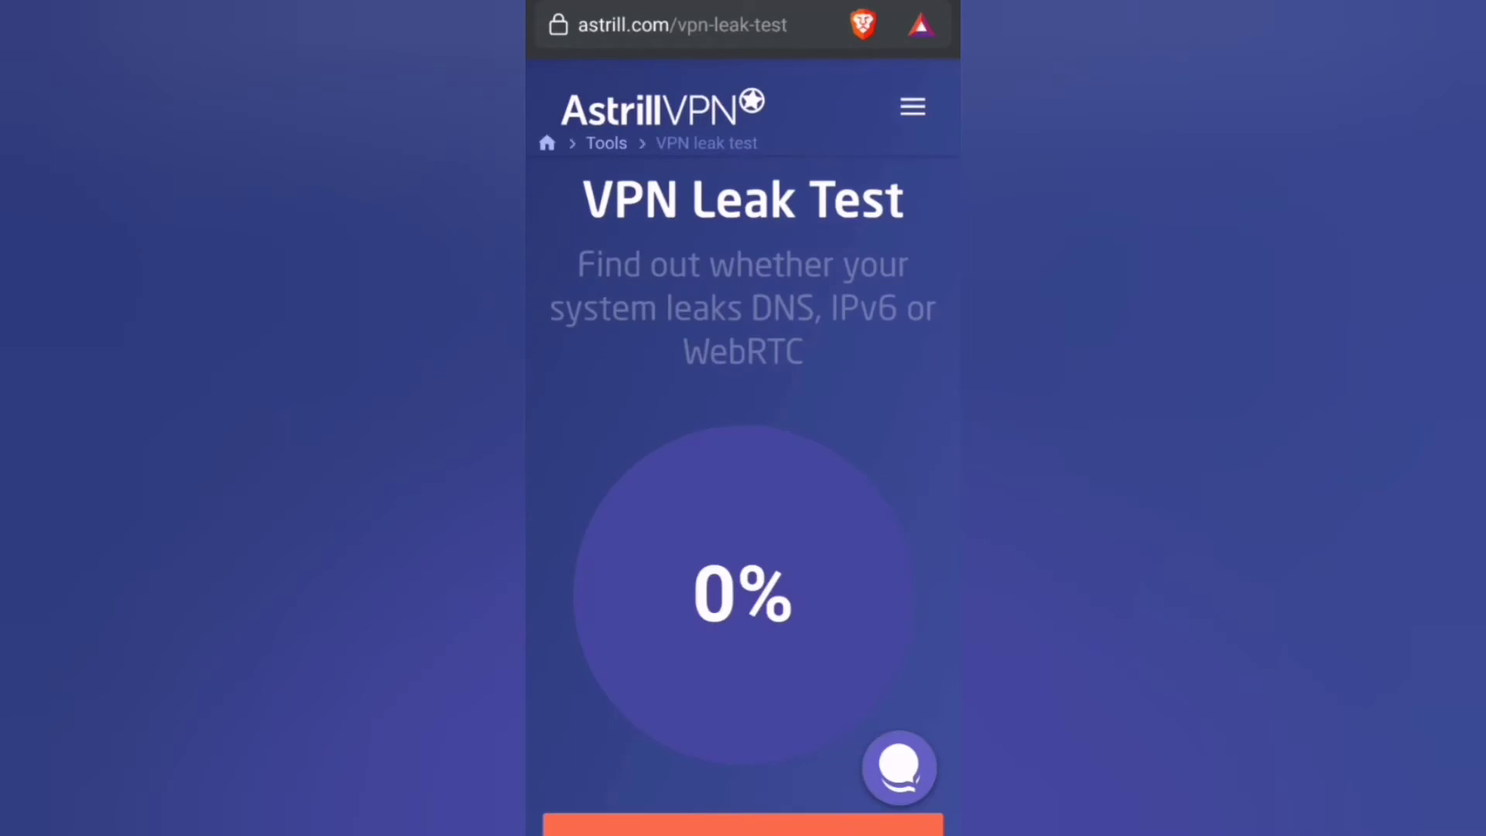
scroll(882, 628, "down", 2)
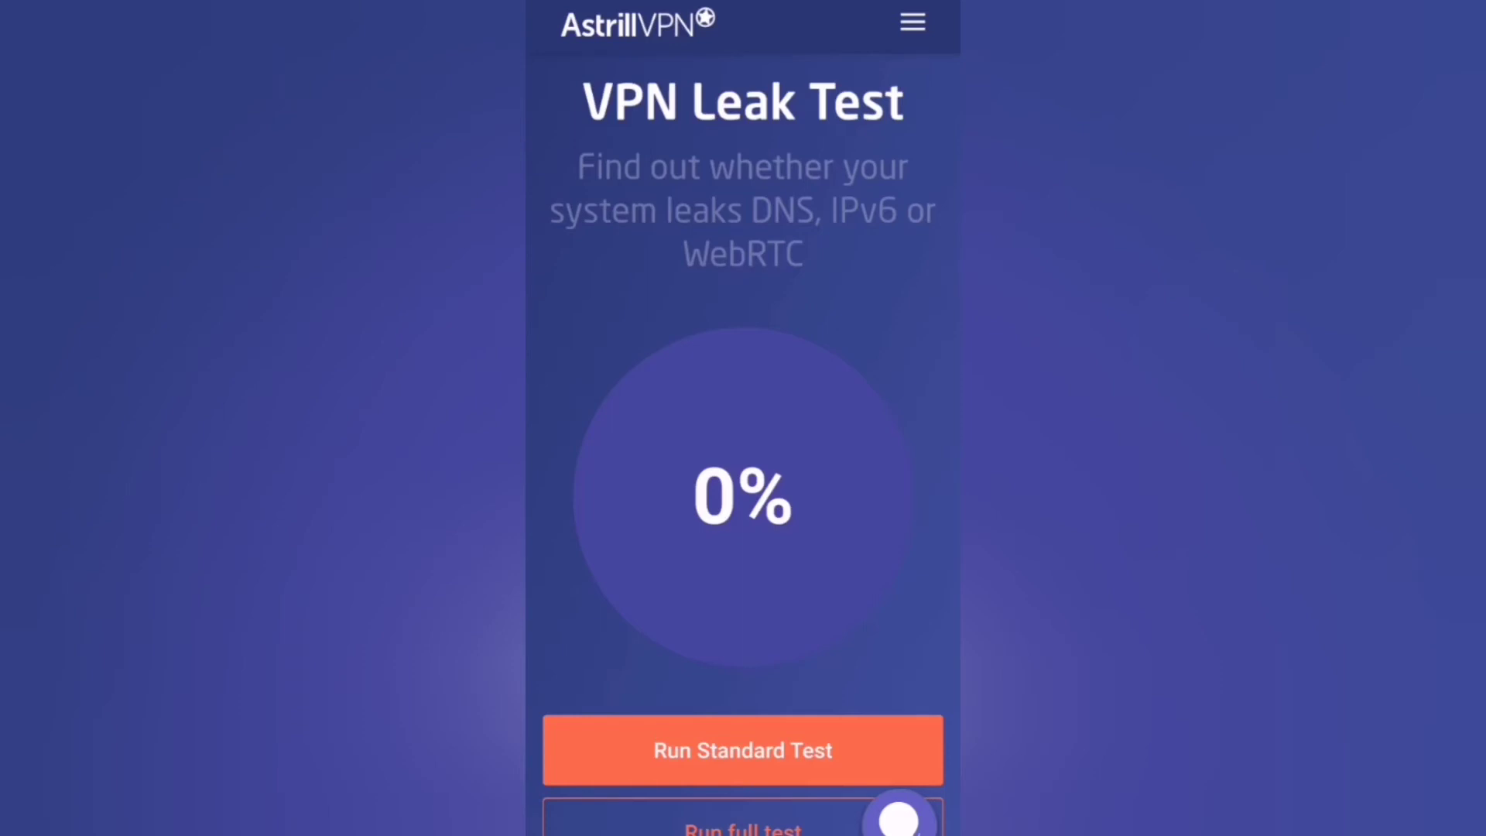
Start Astrill's Run Standard Test on the VPN Leak Test page.
left_click(744, 751)
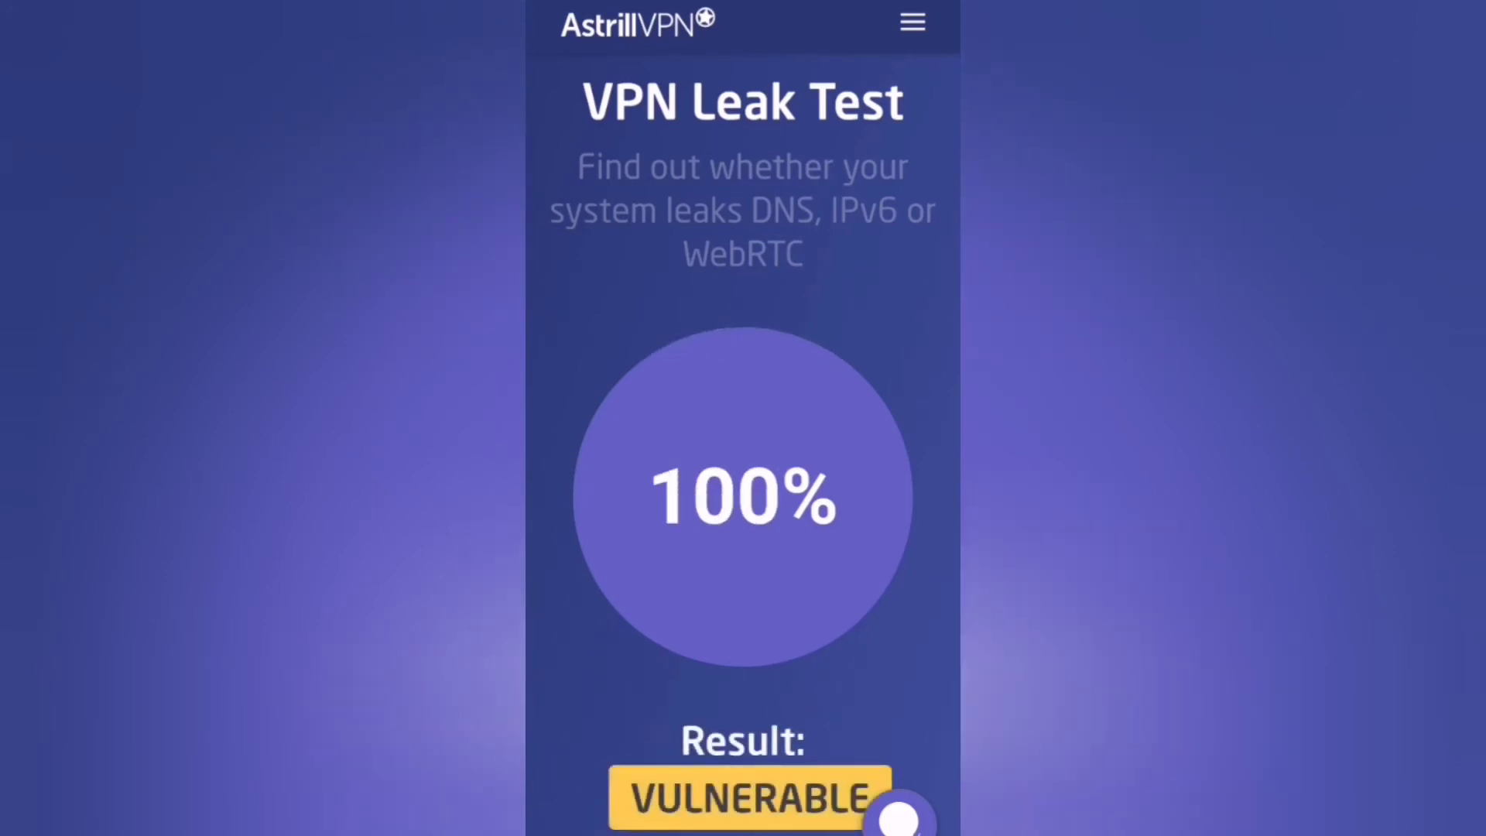
left_click_drag(886, 675, 887, 574)
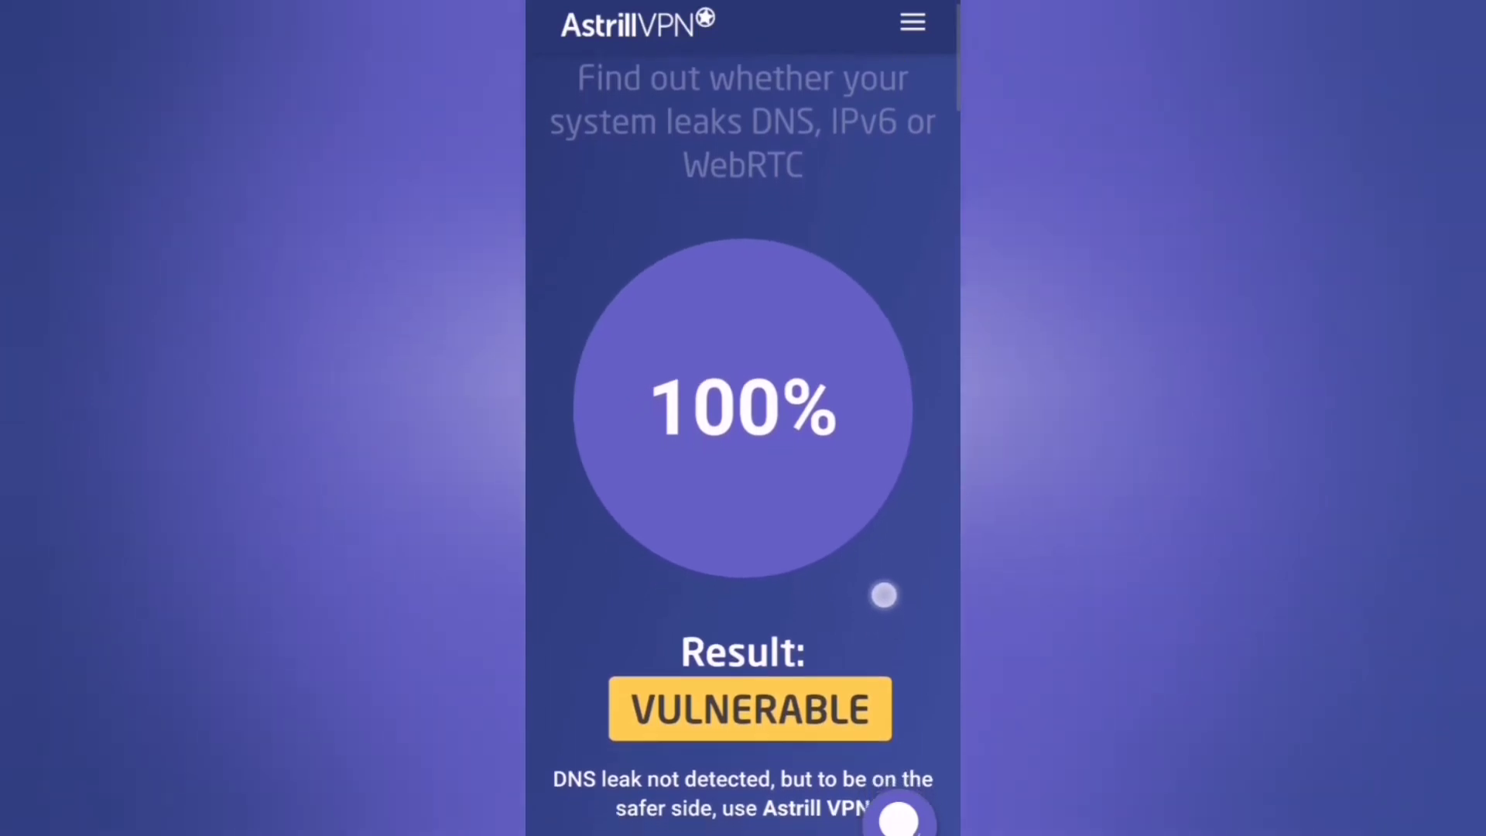
left_click_drag(886, 574, 896, 531)
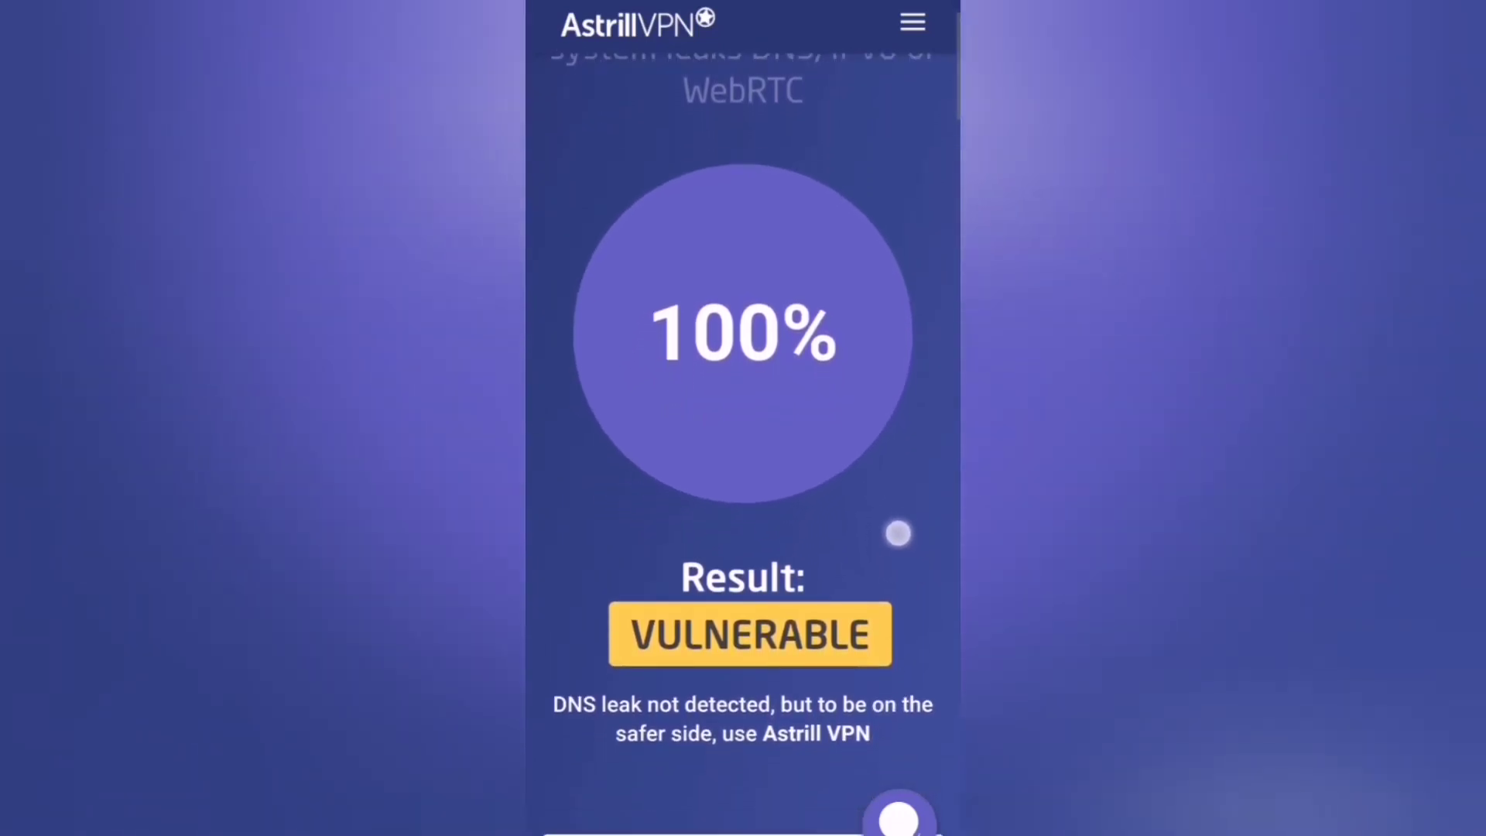
left_click_drag(767, 675, 819, 567)
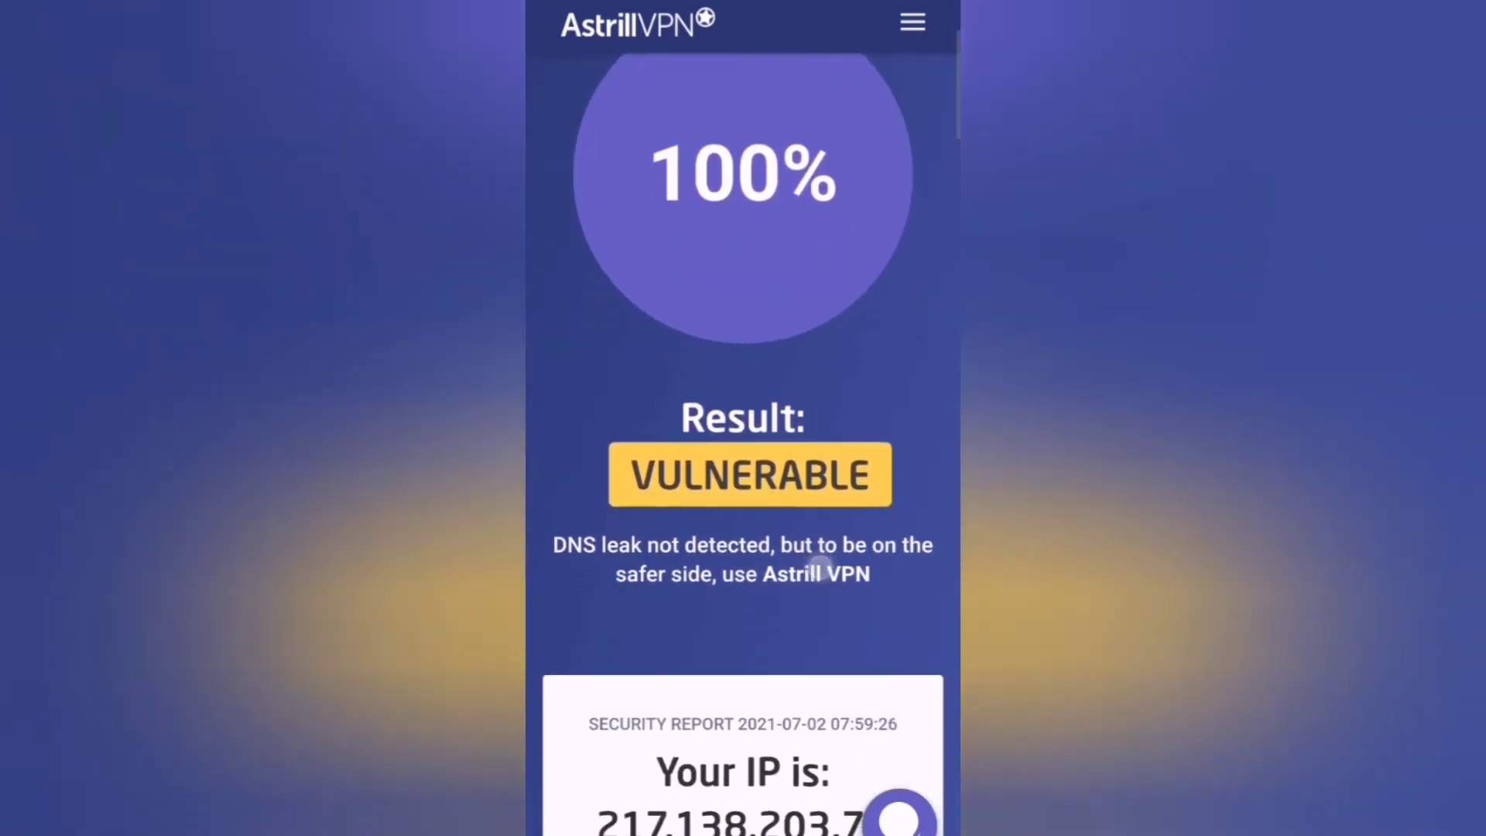
mouse_move(696, 681)
left_mouse_down()
mouse_move(804, 548)
mouse_move(803, 497)
left_mouse_up()
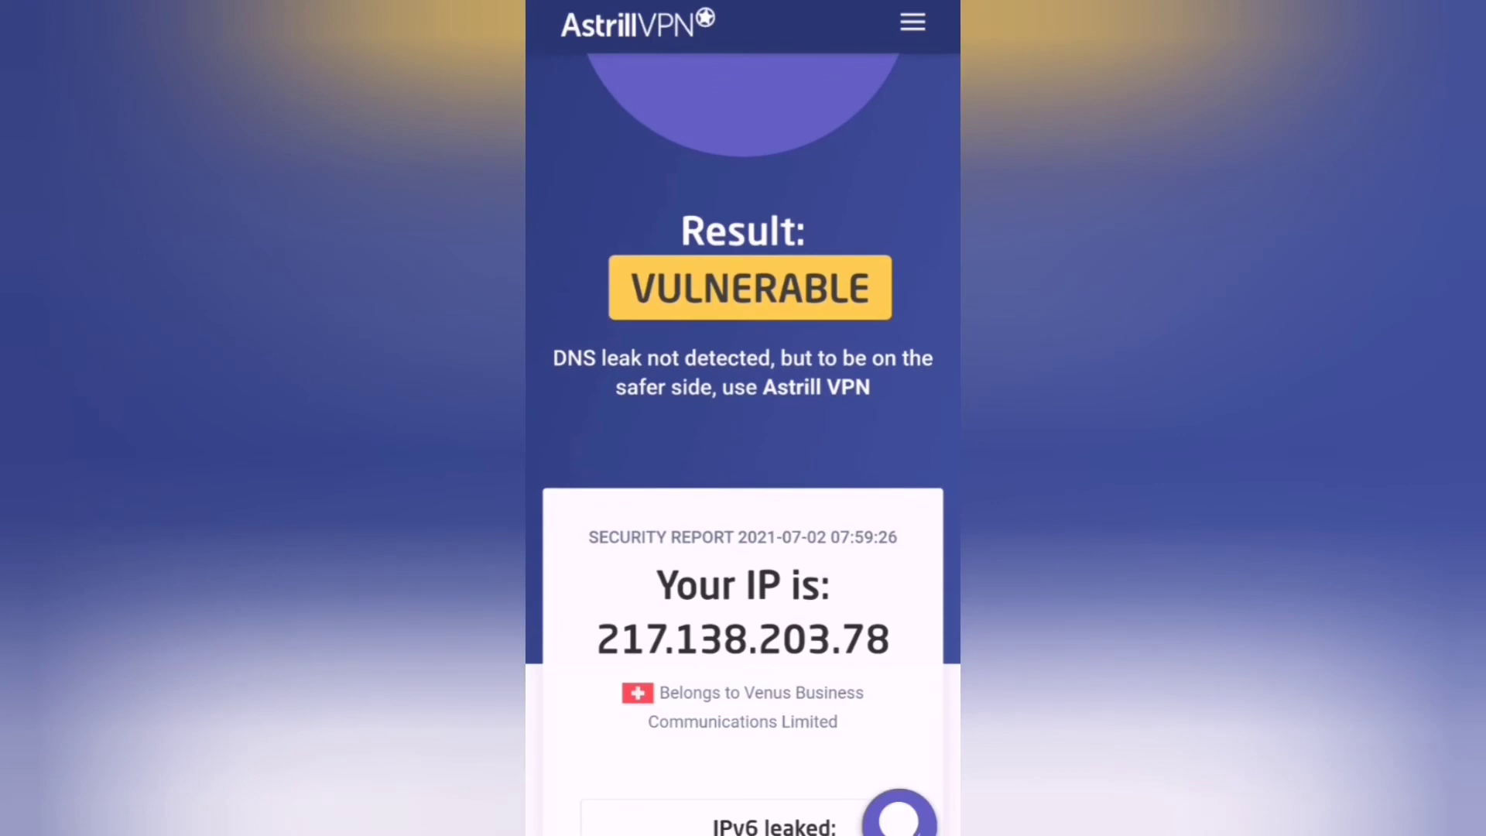
Scroll down to the VULNERABLE result and the Swiss IP 217.138.203.78.
mouse_move(856, 384)
left_mouse_down()
mouse_move(832, 458)
mouse_move(832, 140)
left_mouse_up()
left_click_drag(845, 608, 859, 328)
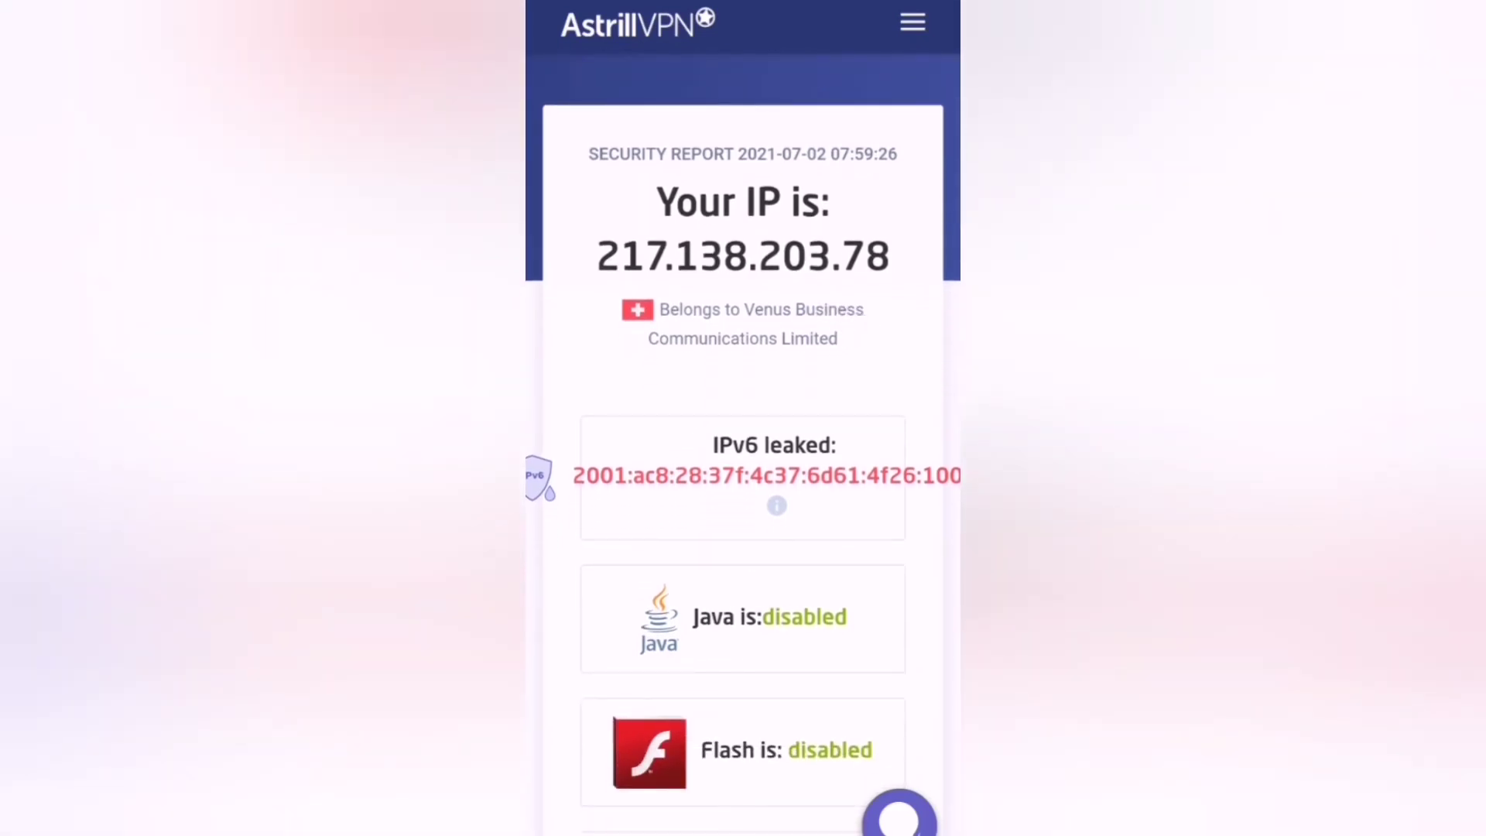
scroll(780, 627, "down", 1)
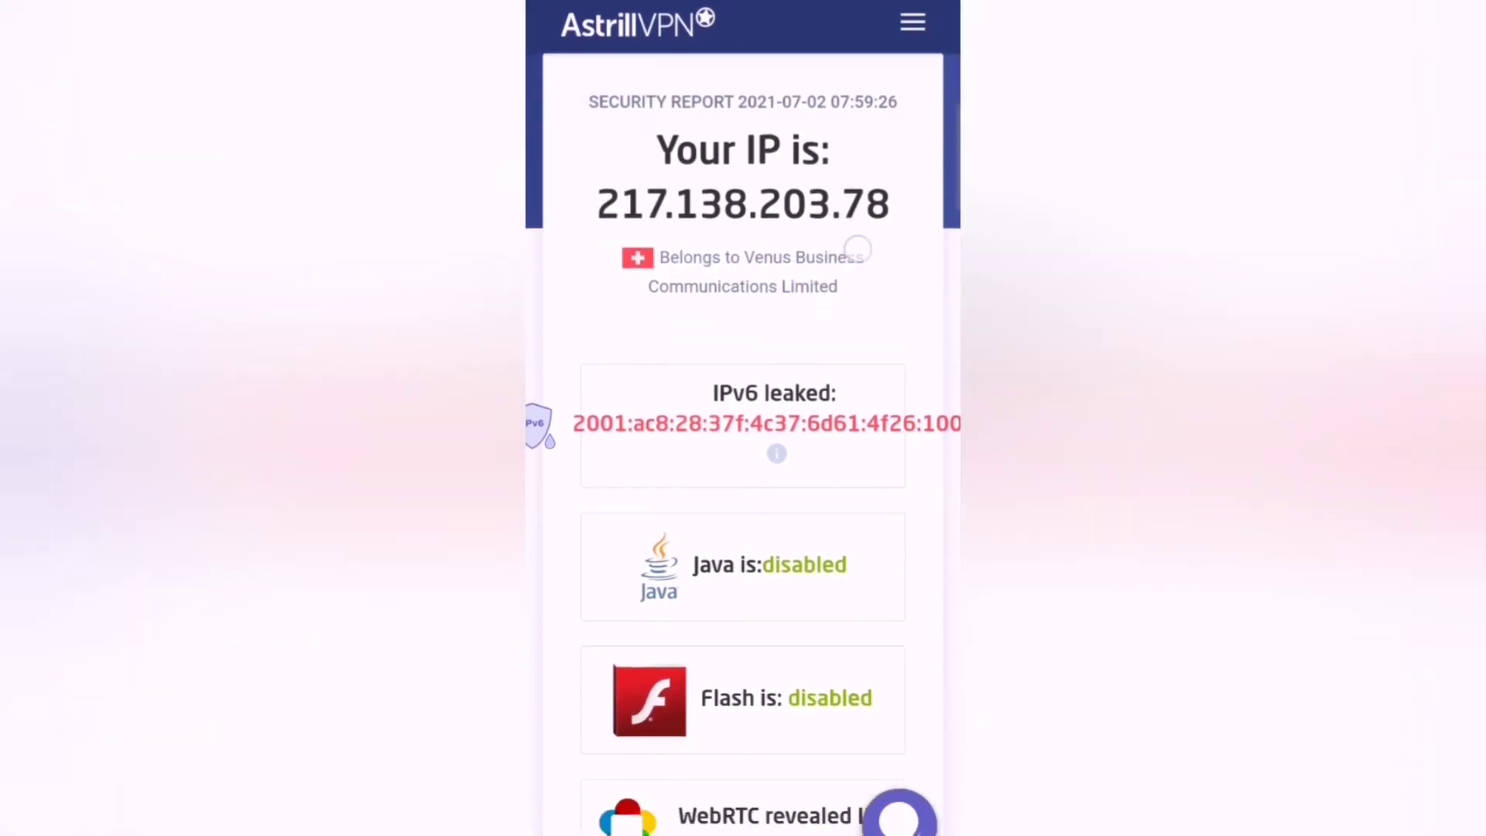
scroll(779, 628, "down", 1)
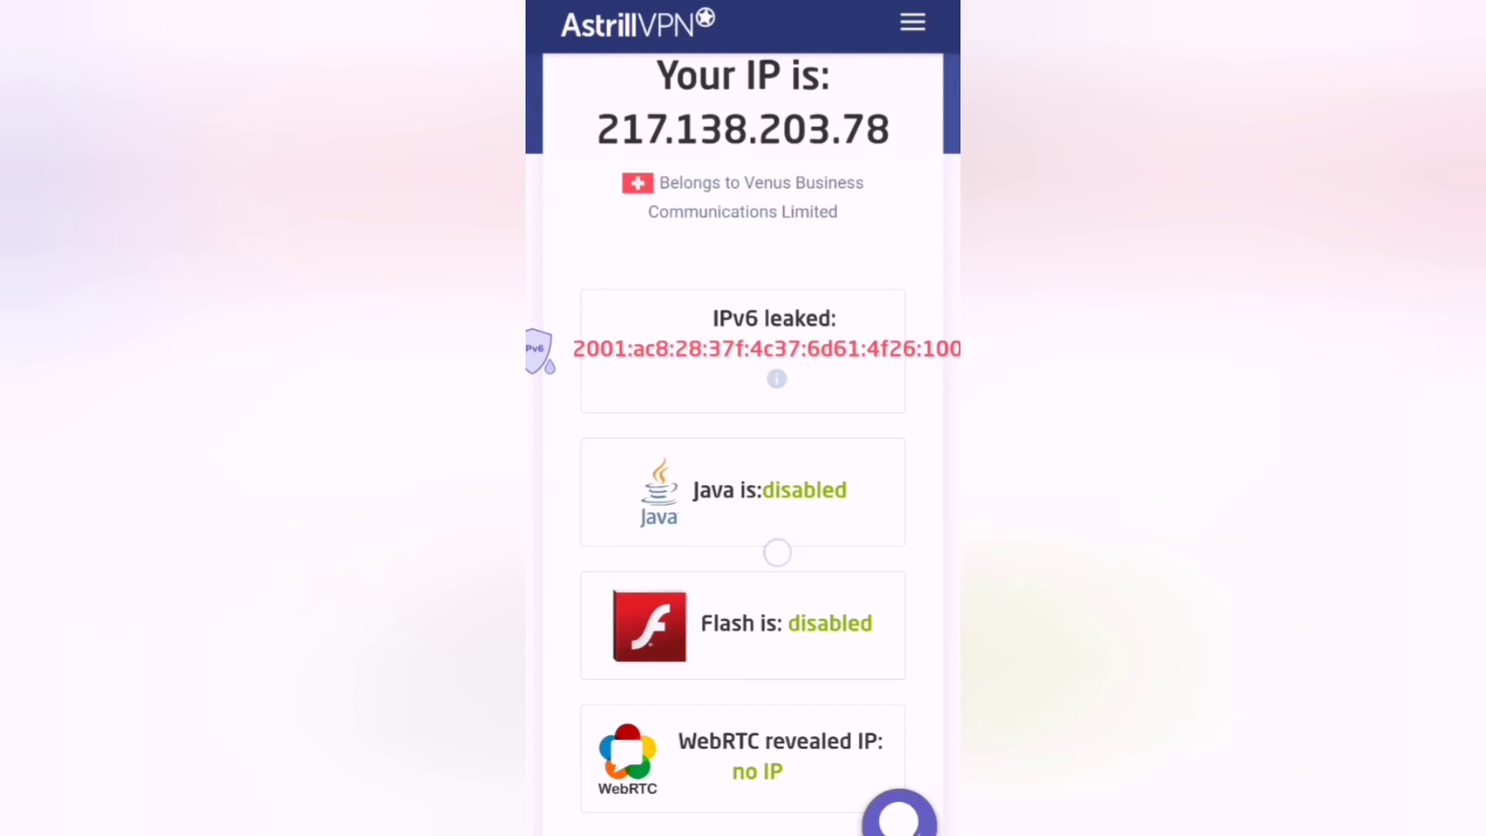
scroll(774, 506, "down", 1)
scroll(774, 507, "down", 2)
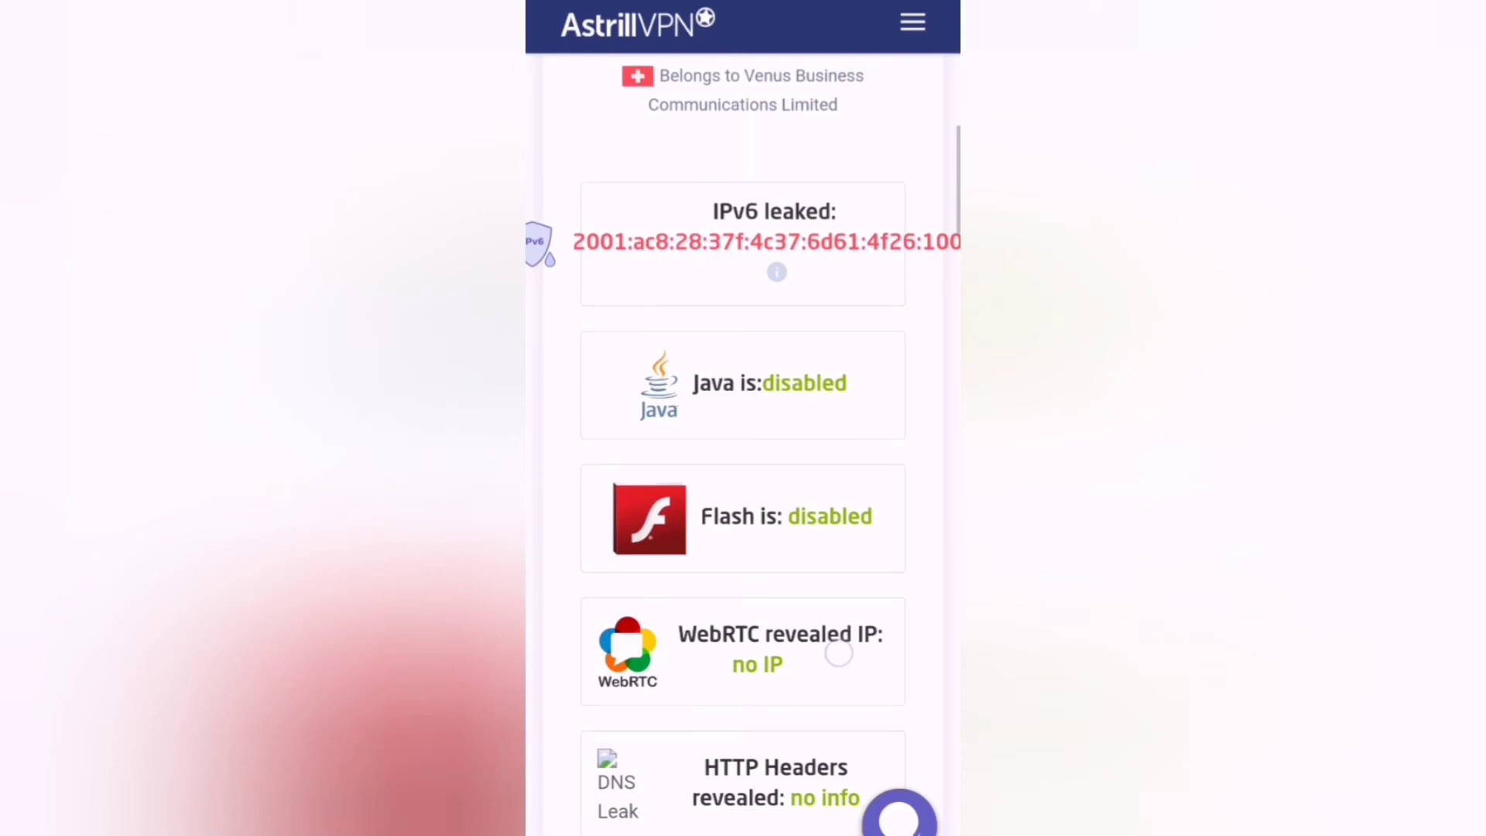
scroll(840, 654, "down", 3)
scroll(846, 431, "down", 3)
scroll(853, 367, "down", 2)
scroll(853, 368, "down", 2)
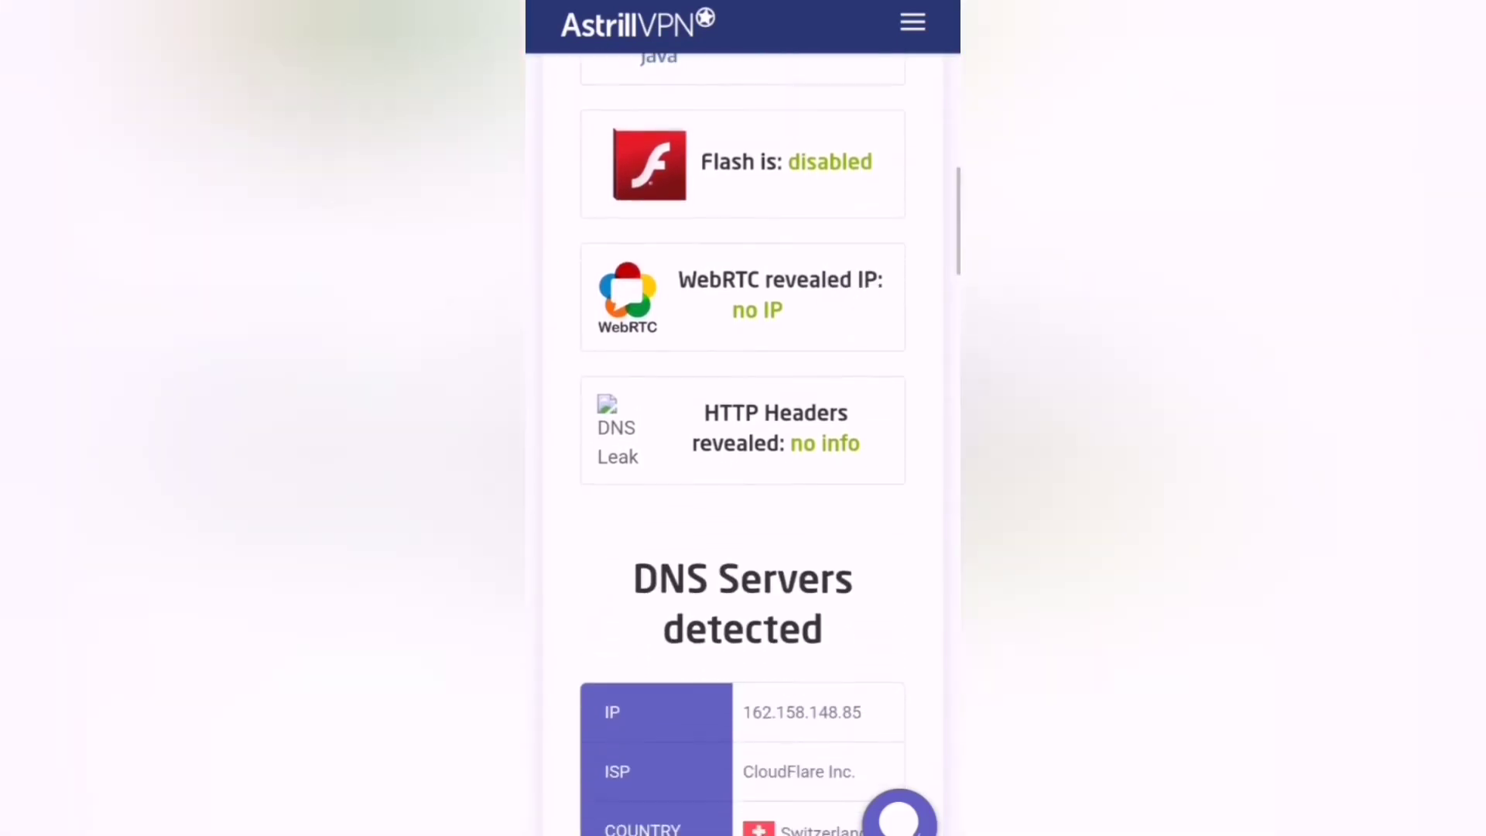
scroll(774, 471, "down", 2)
scroll(823, 400, "down", 2)
scroll(824, 400, "down", 2)
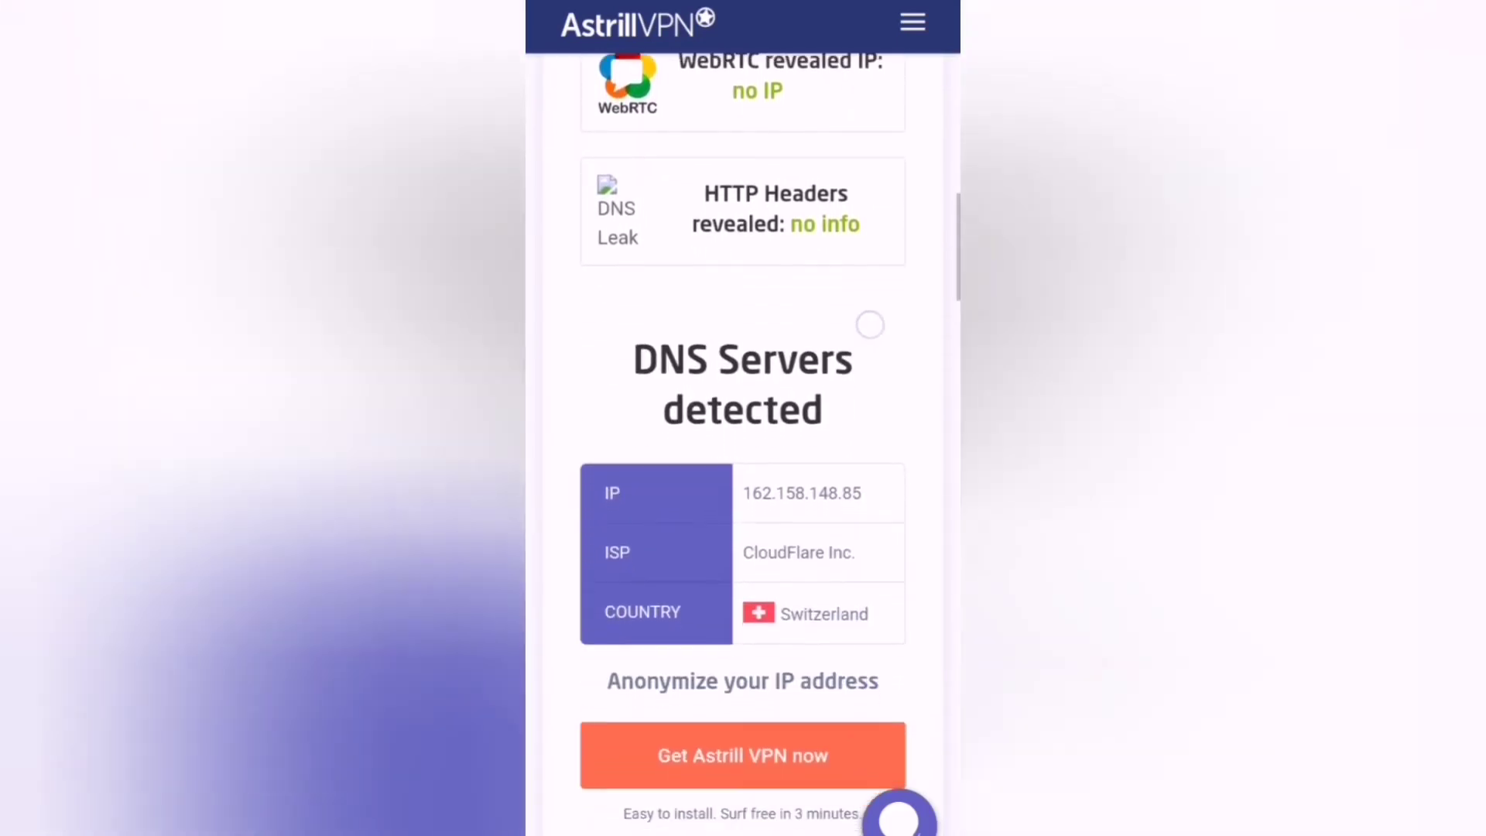
scroll(756, 524, "down", 3)
scroll(826, 367, "down", 3)
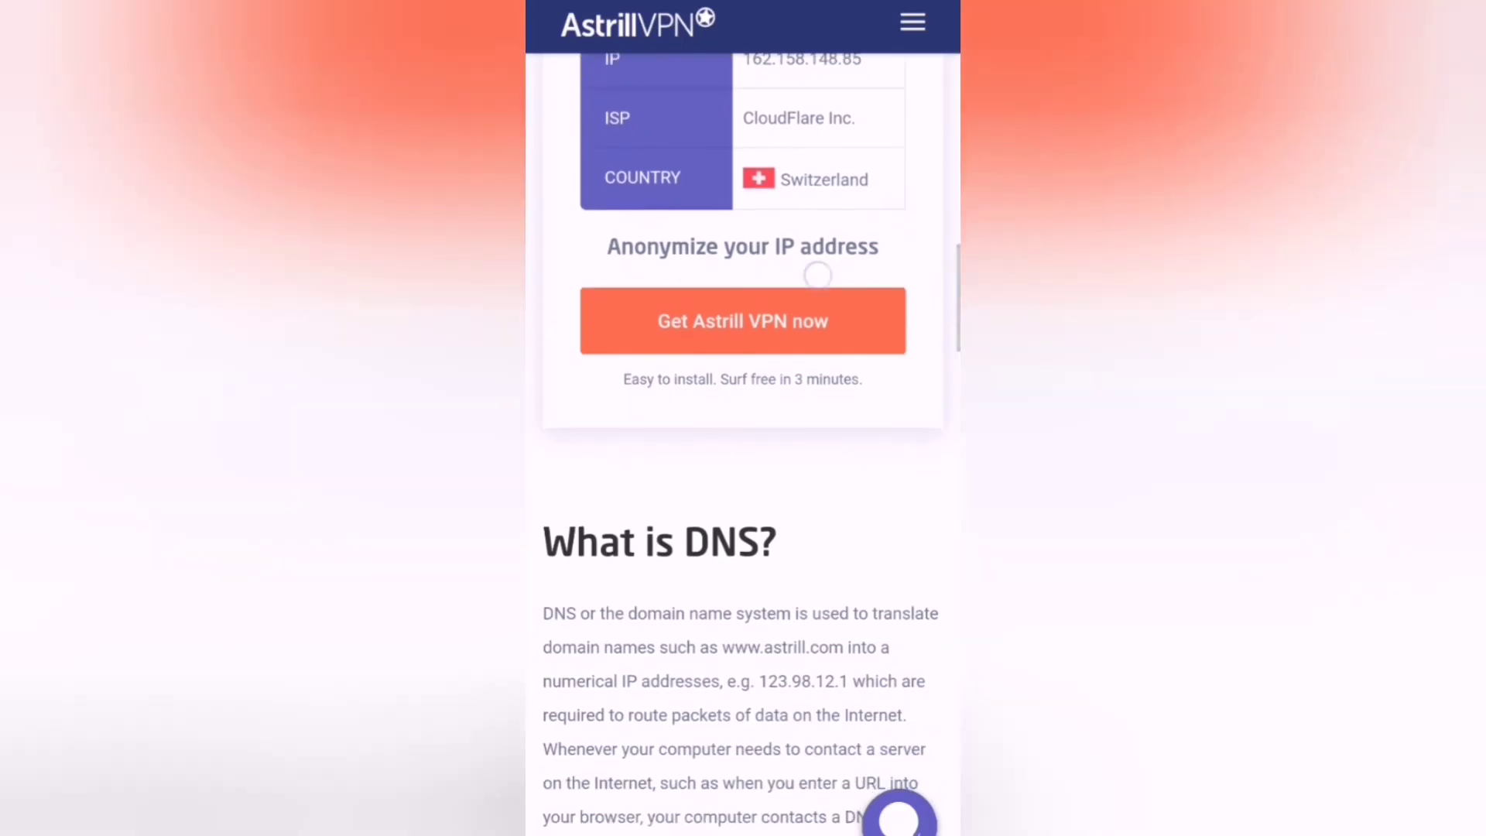
scroll(802, 309, "up", 6)
scroll(744, 464, "up", 3)
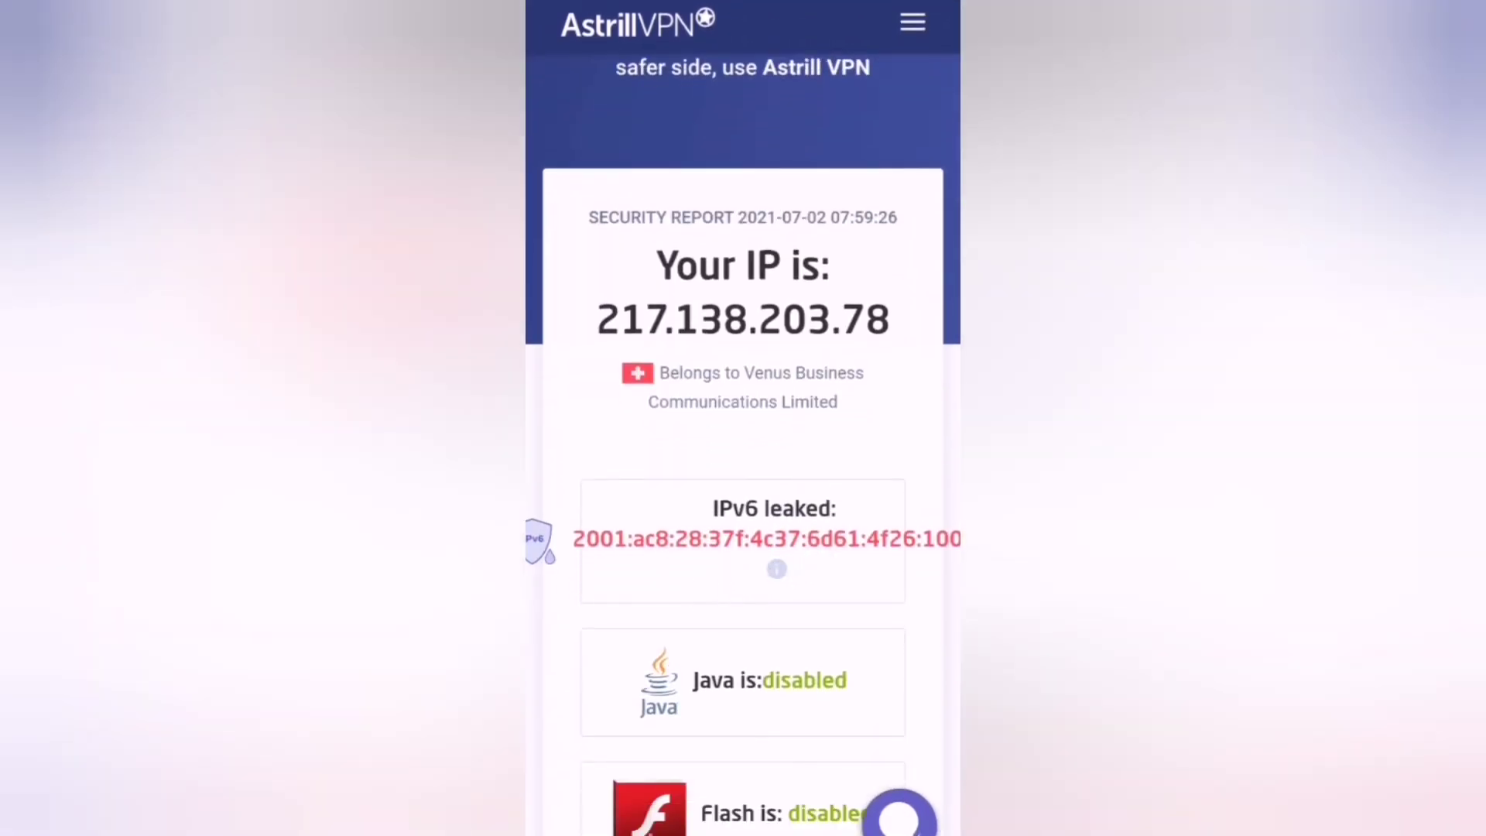
Select part of the leaked IPv6 address, then clear the selection.
double_click(762, 538)
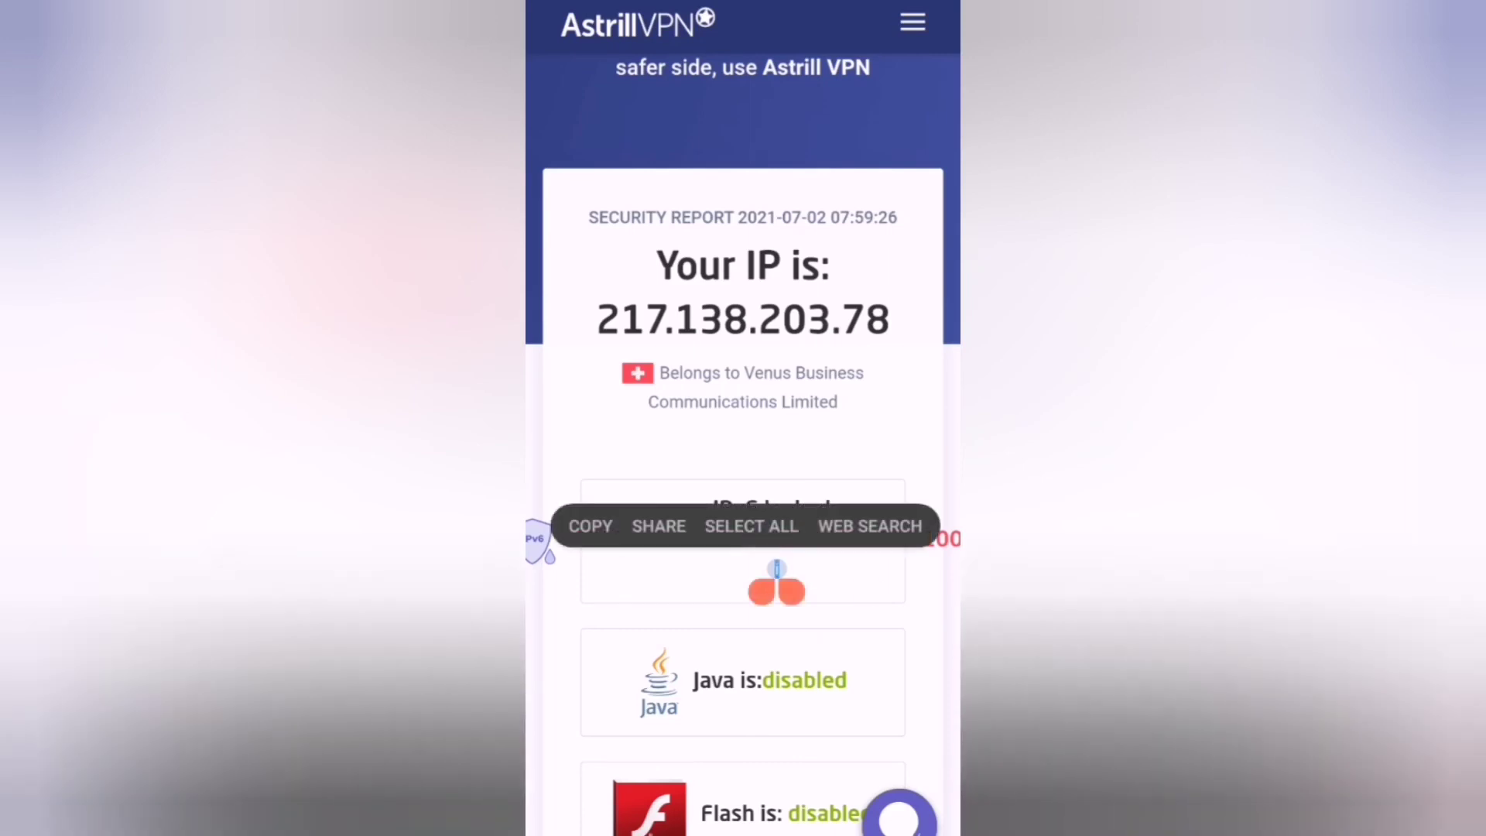
left_click(776, 568)
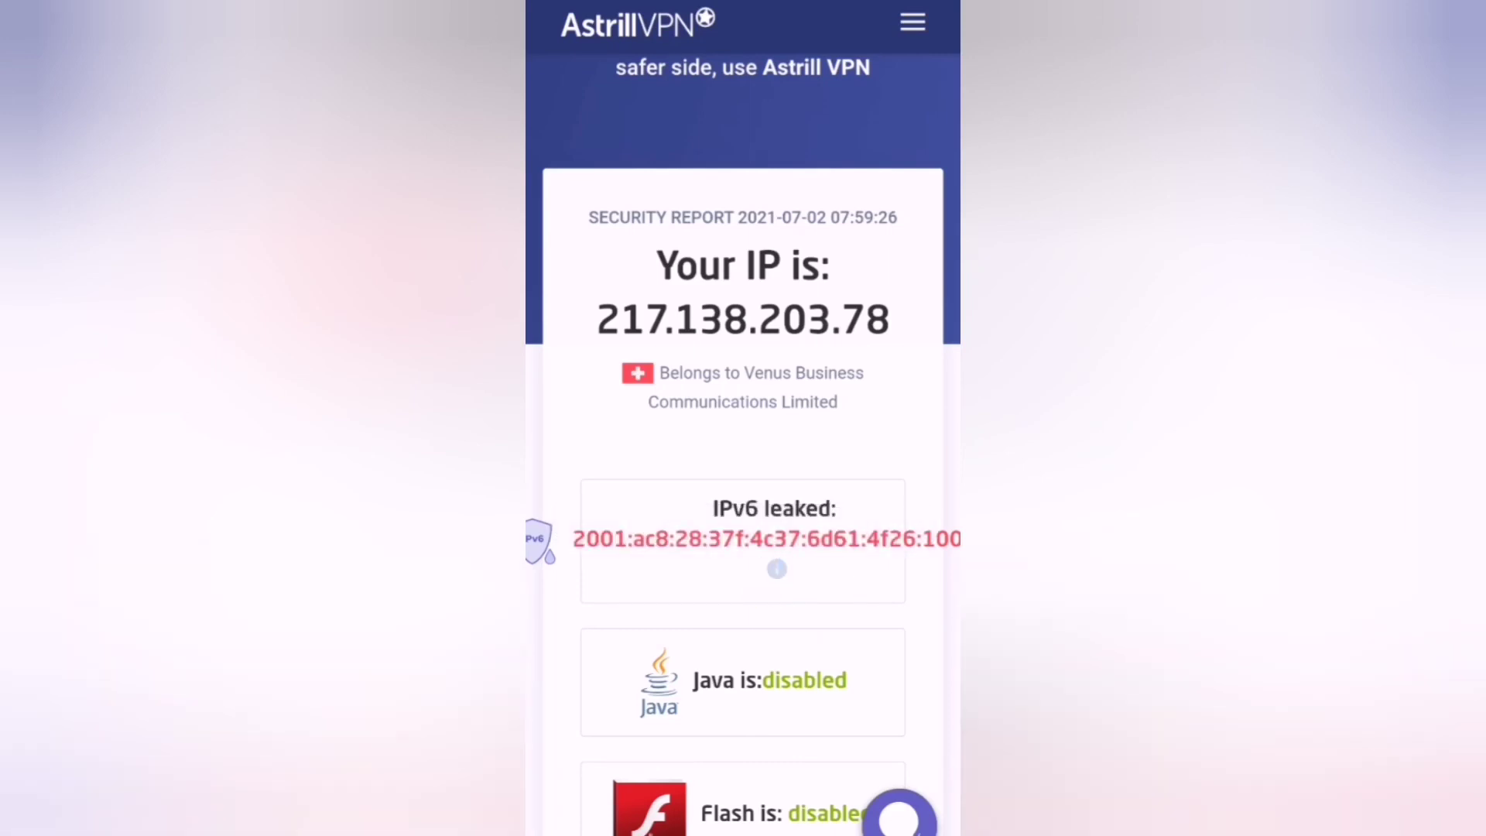